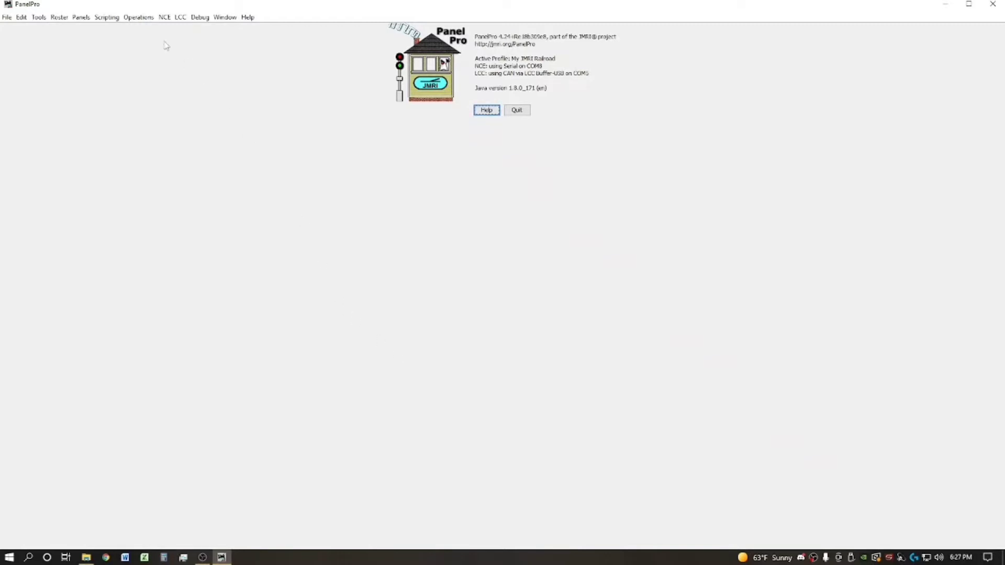
# Step: Open the operations routes list and create a new route named "Rock Island Local"
pyautogui.click(145, 18)
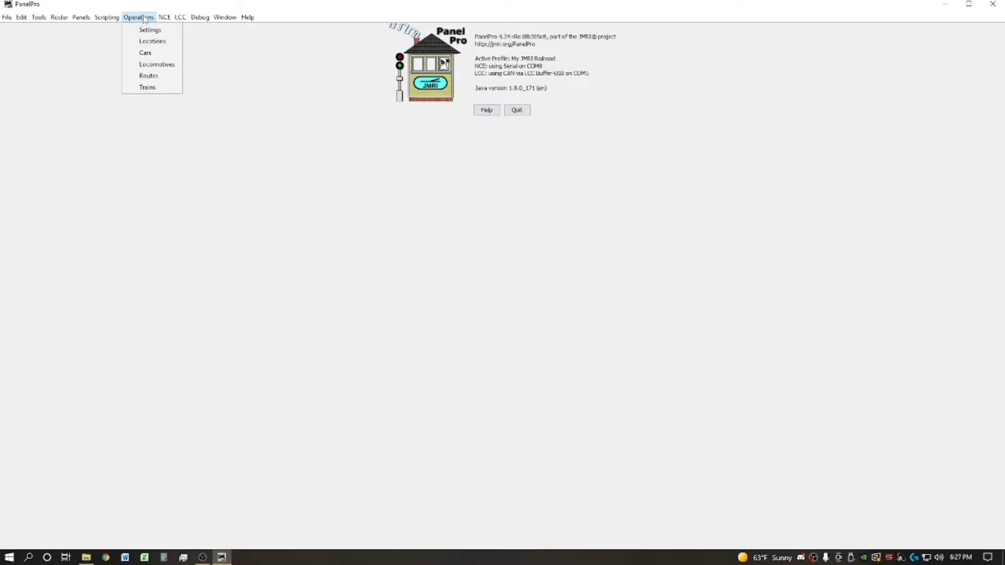
pyautogui.click(148, 76)
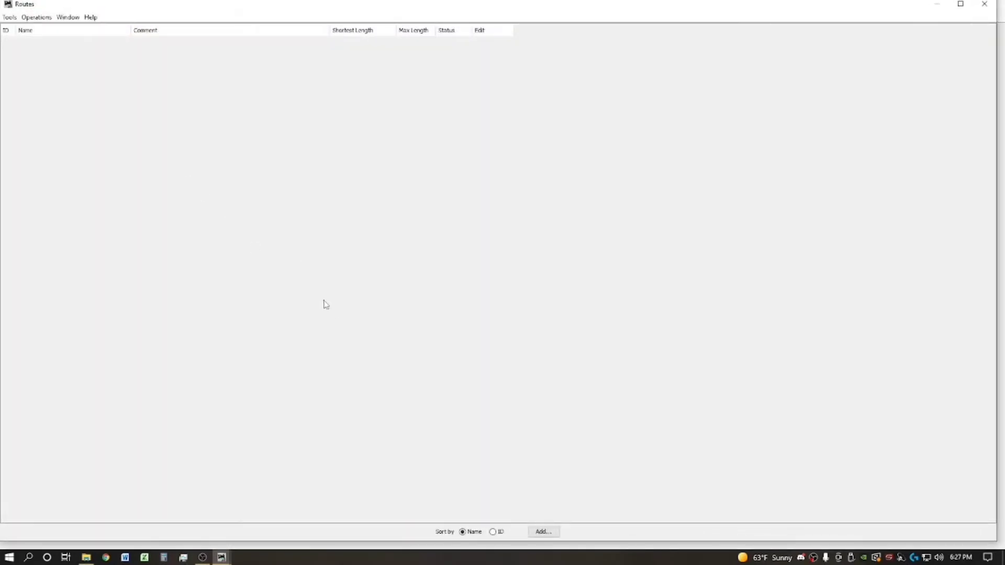
pyautogui.click(548, 532)
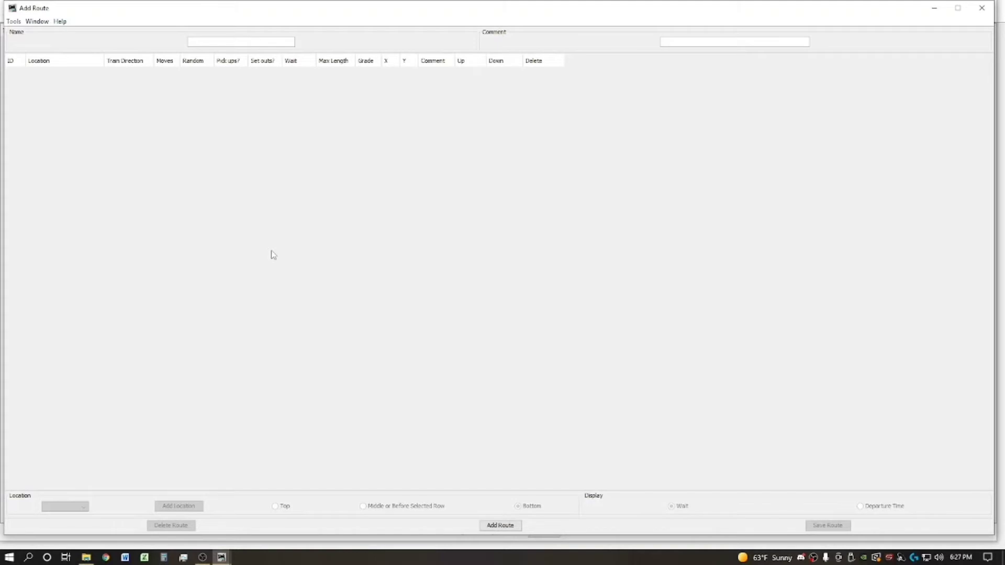
pyautogui.write('Rock Island Local')
pyautogui.click(494, 526)
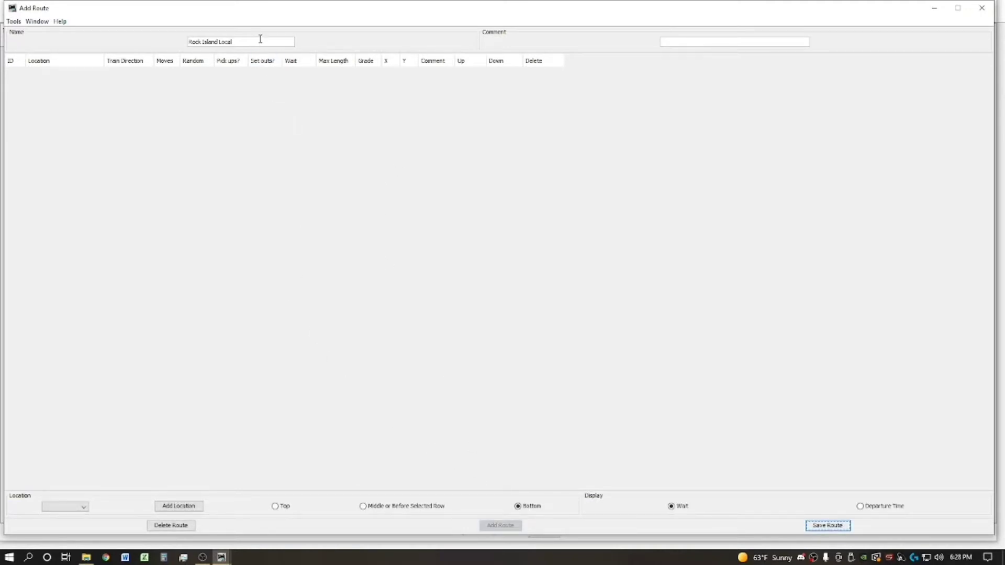
# Step: Rename the new route "Rock Island Local - EB" and save it
pyautogui.moveTo(272, 15); pyautogui.dragTo(287, 68)
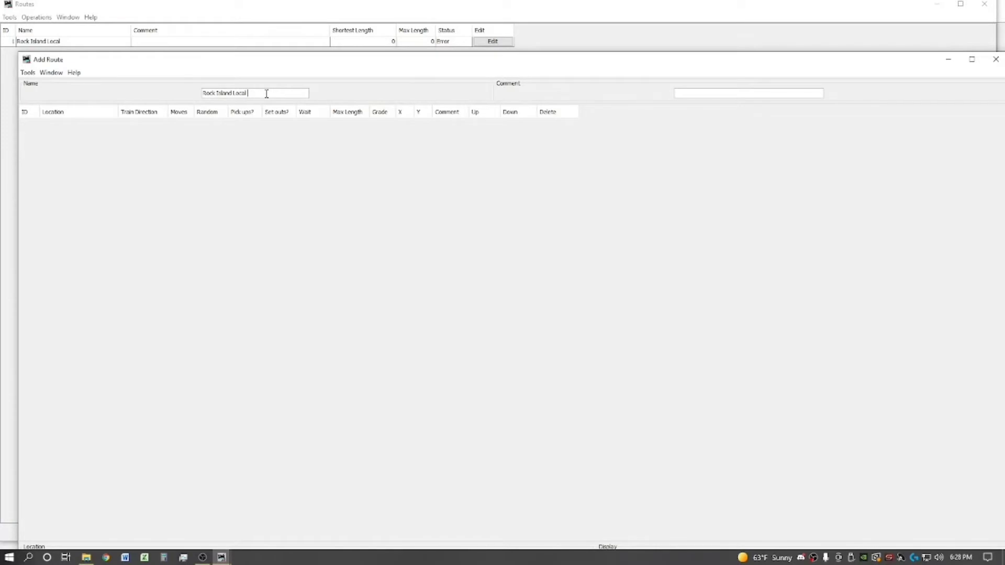
pyautogui.write('F')
pyautogui.write('B')
pyautogui.moveTo(453, 64); pyautogui.dragTo(456, 13)
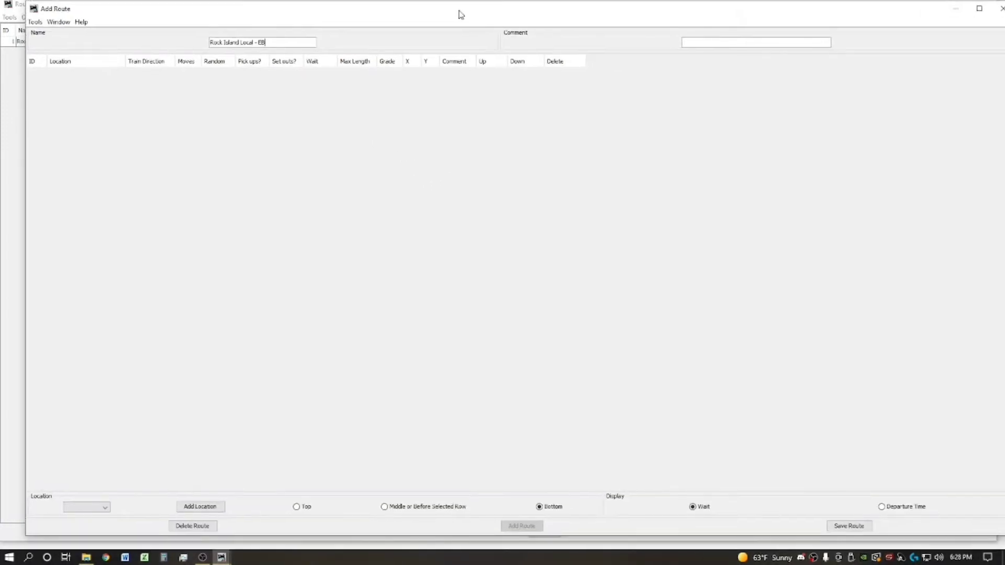
pyautogui.click(840, 526)
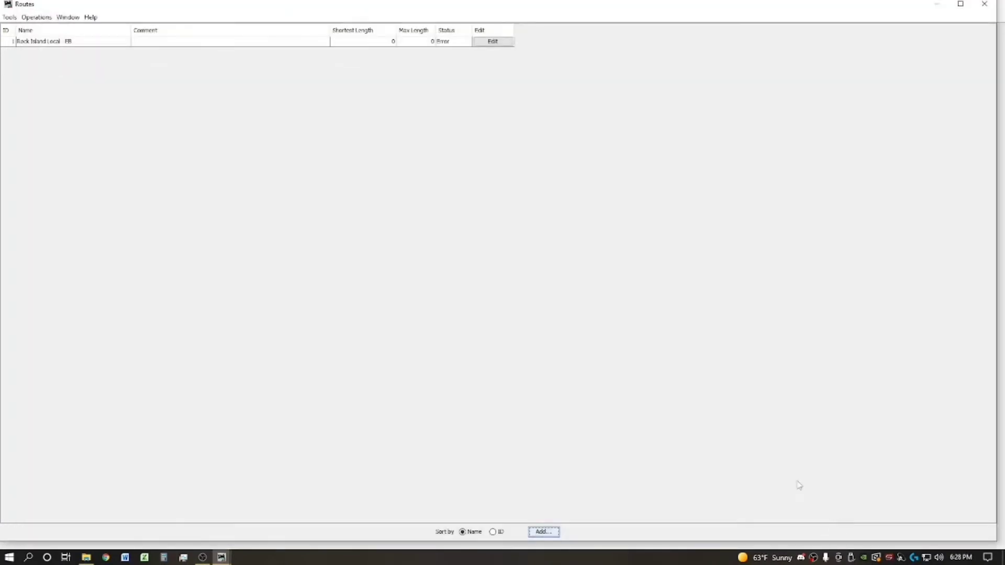
# Step: Edit the Rock Island Local - EB route and add Little Rock as its first location
pyautogui.click(493, 42)
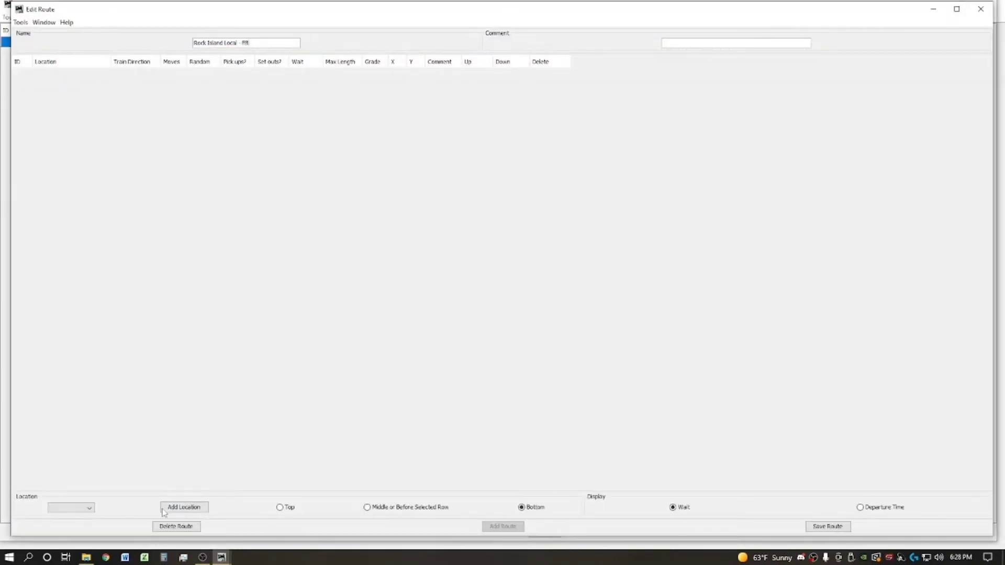
pyautogui.click(87, 510)
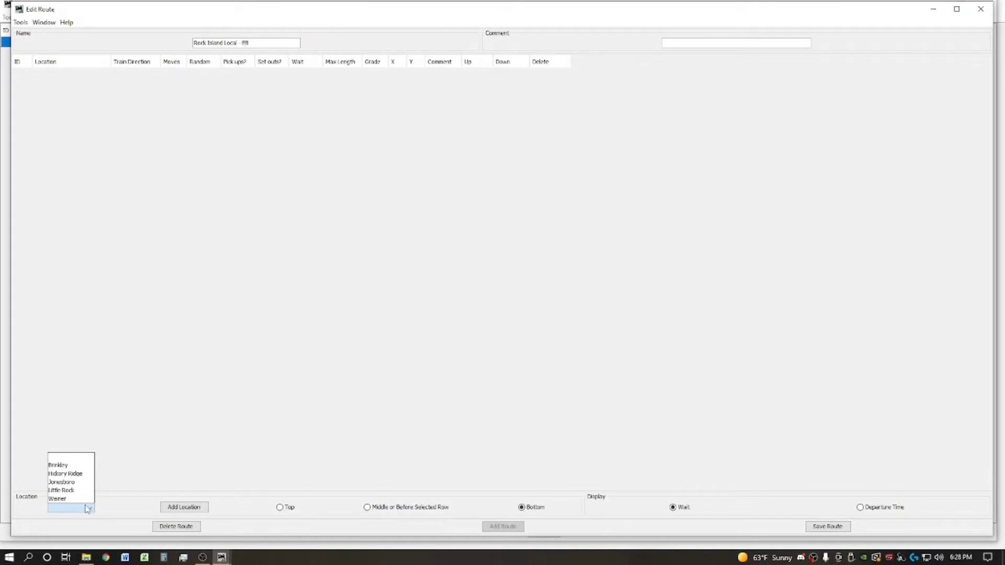
pyautogui.click(81, 492)
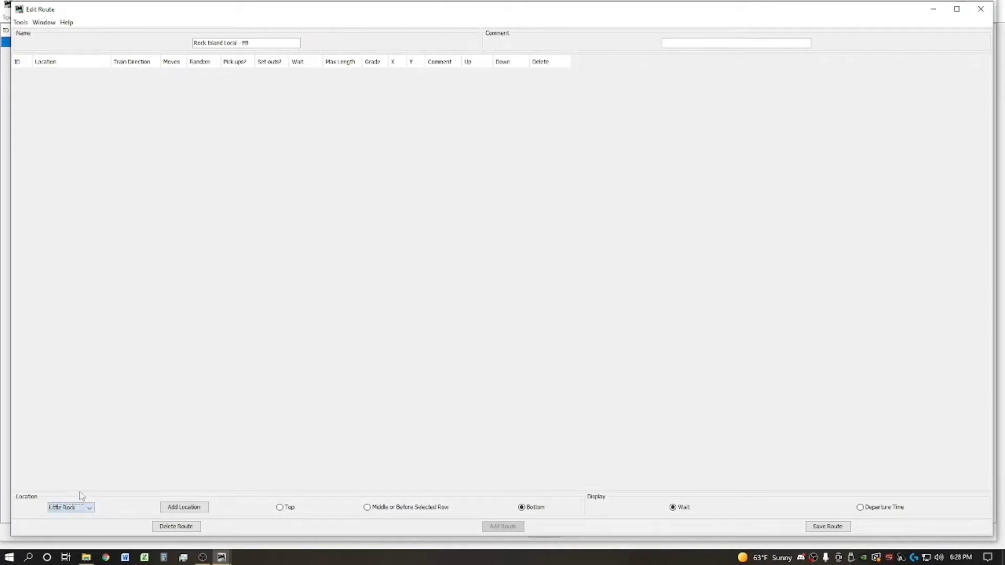
pyautogui.click(173, 511)
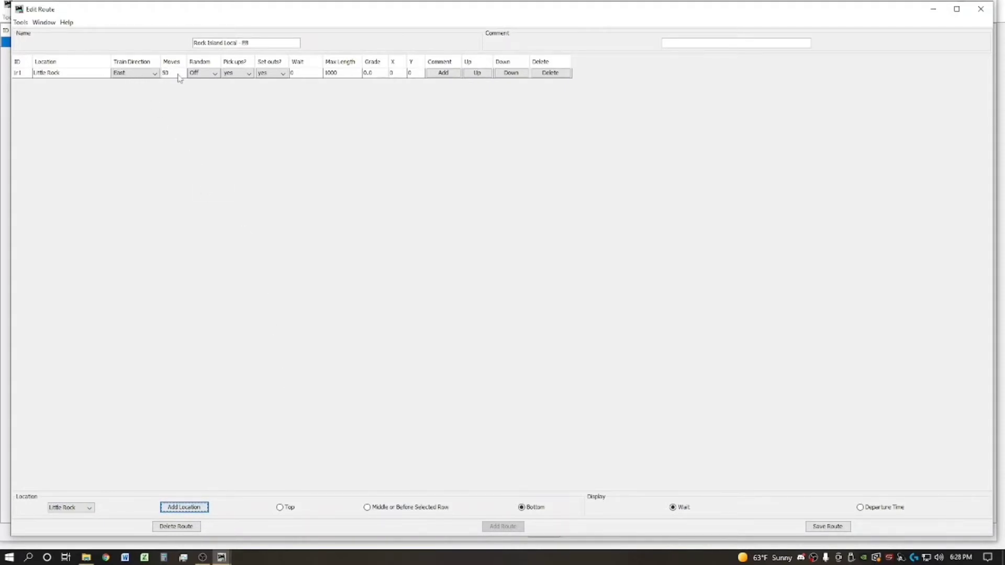
# Step: Keep Random at Off and set the set outs option to no for the Little Rock stop
pyautogui.click(205, 75)
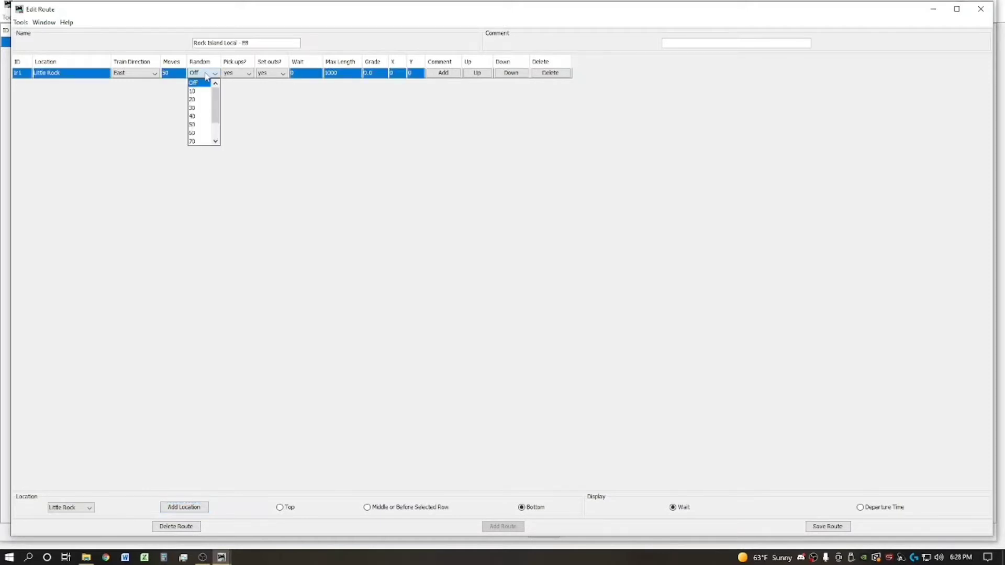
pyautogui.click(207, 74)
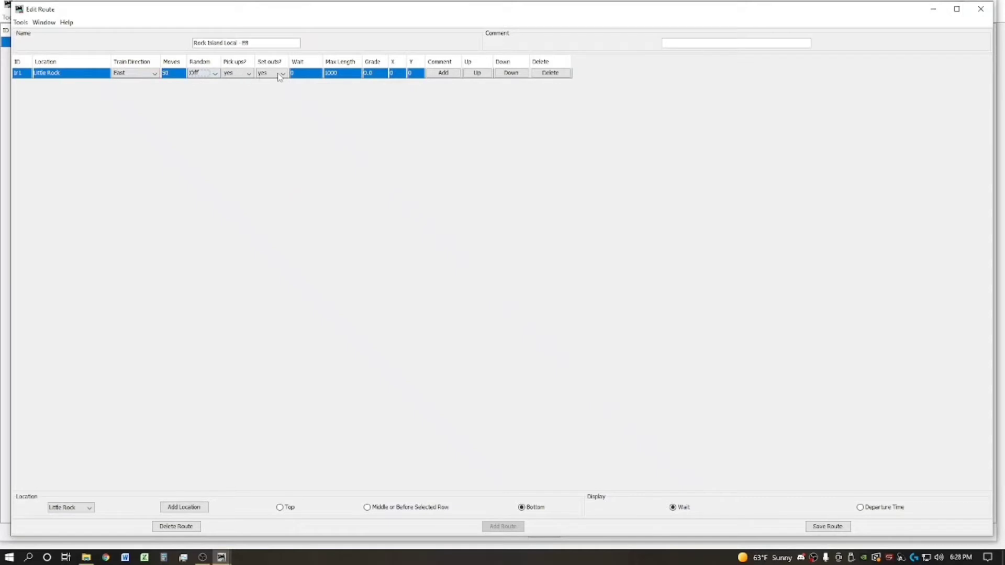
pyautogui.click(278, 74)
pyautogui.click(273, 91)
# Step: Add Brinkley as the second location of the eastbound route and set its moves to 50
pyautogui.click(88, 508)
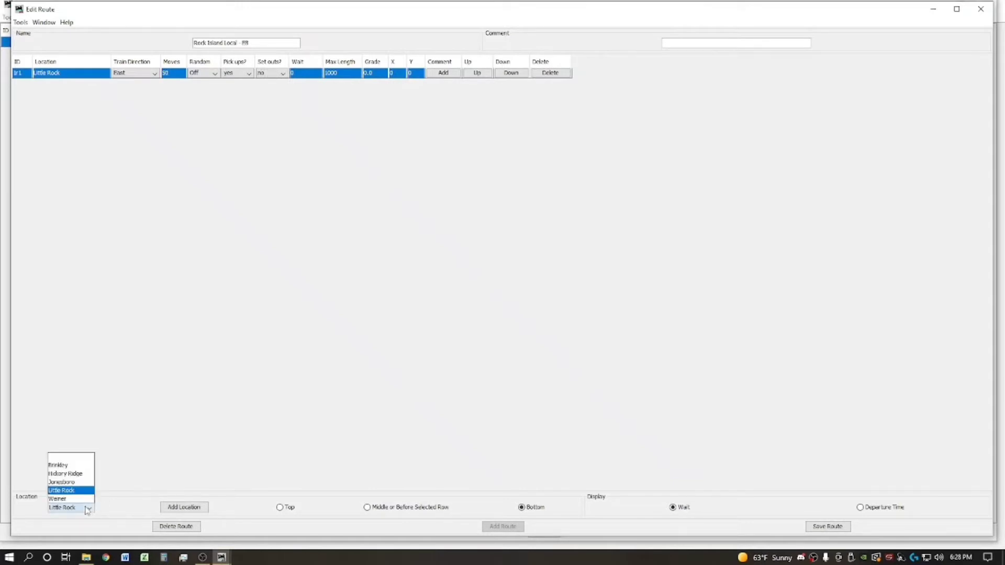
pyautogui.click(66, 465)
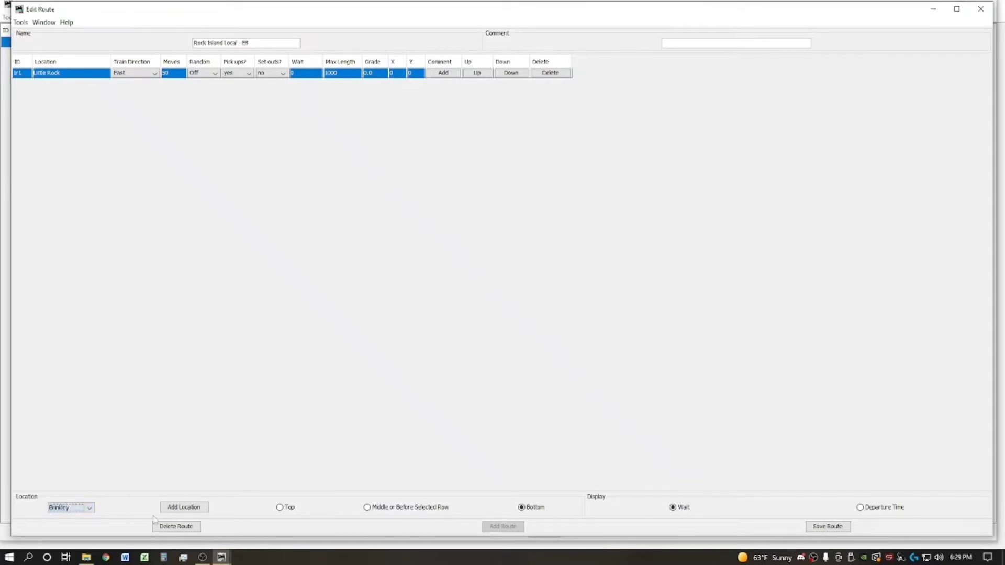
pyautogui.click(183, 507)
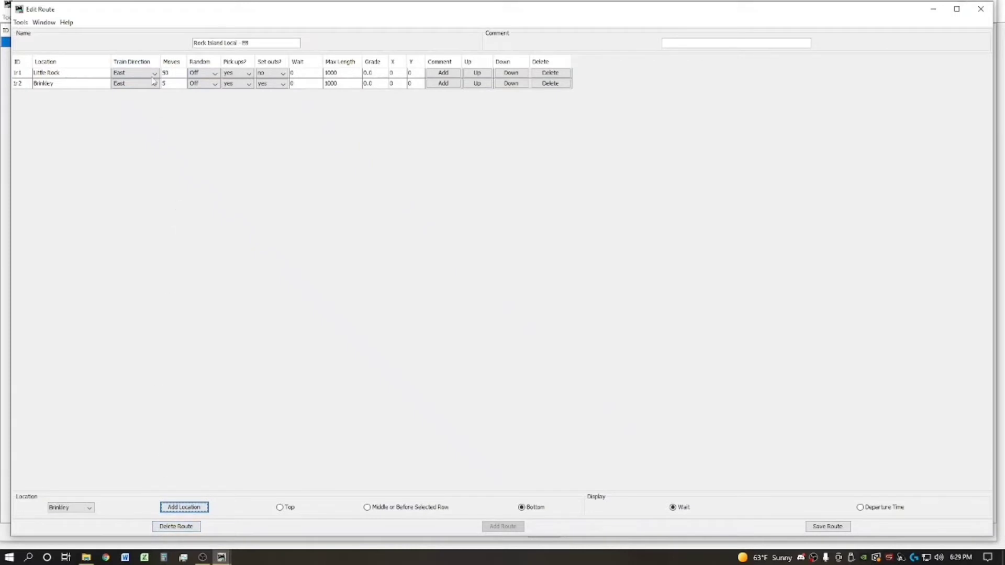
pyautogui.doubleClick(171, 84)
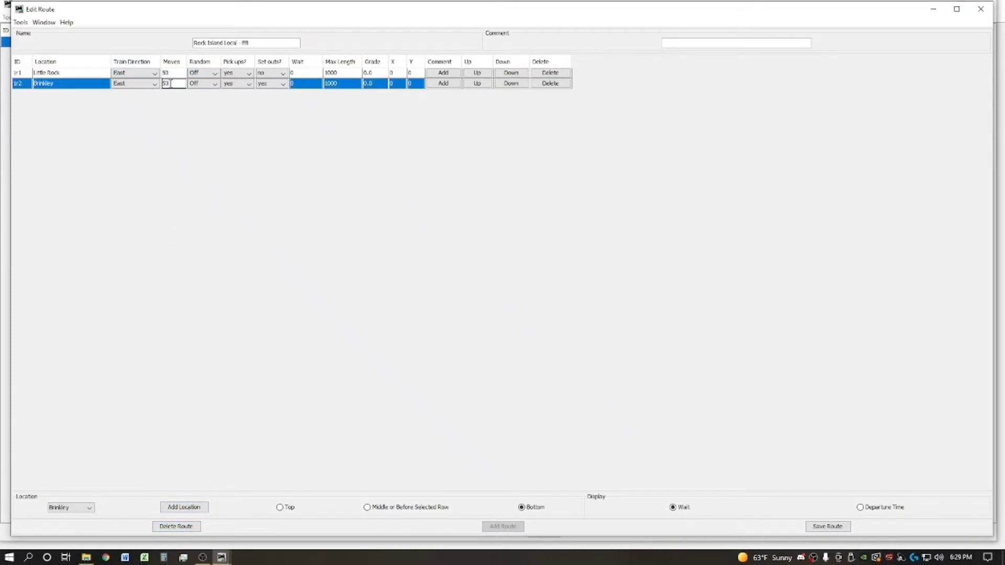
pyautogui.write('0')
# Step: Set pick ups to no for the Brinkley stop and save the eastbound route
pyautogui.click(237, 84)
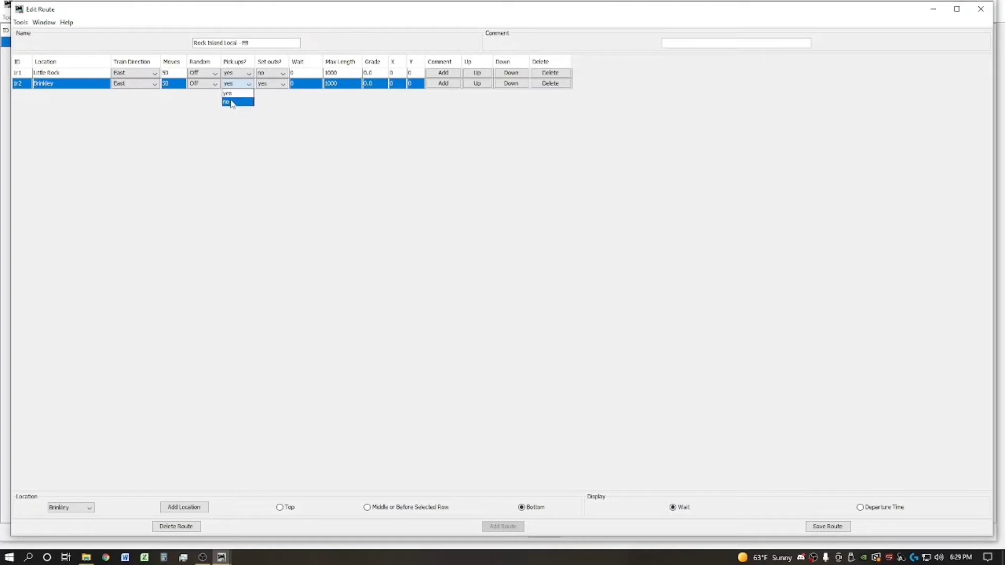
pyautogui.click(232, 102)
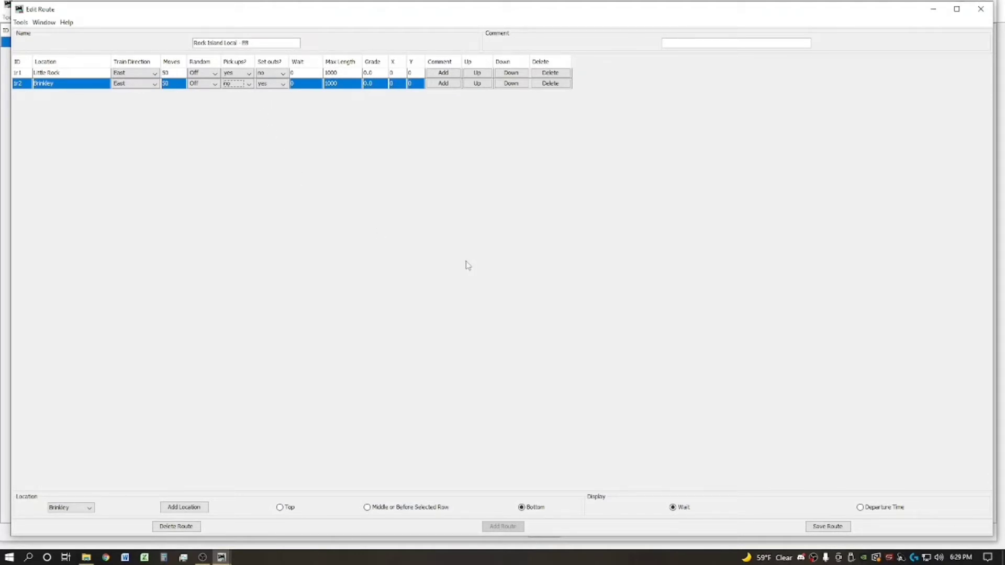
pyautogui.click(826, 526)
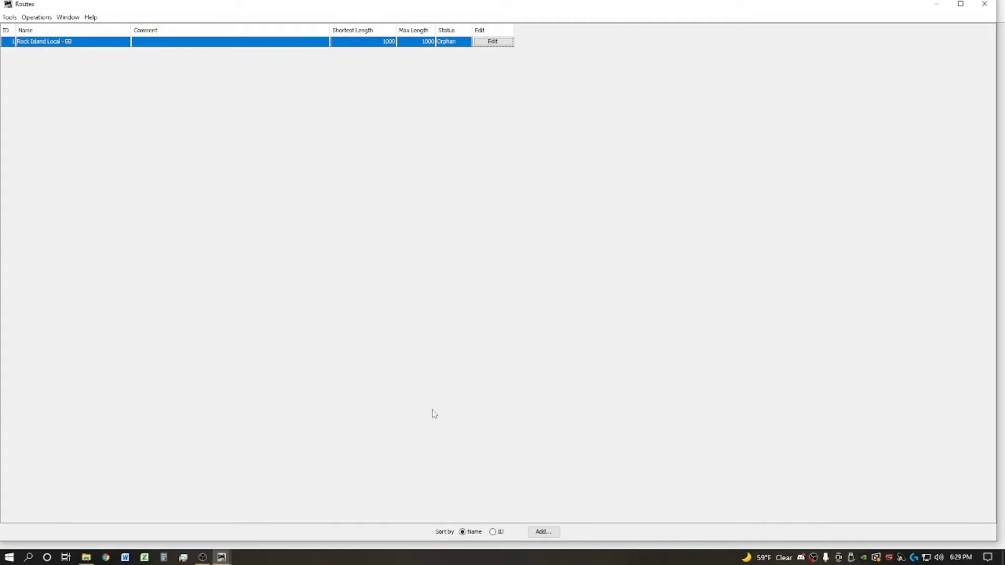
# Step: Create another route named "Rock Island Local - WB"
pyautogui.click(548, 534)
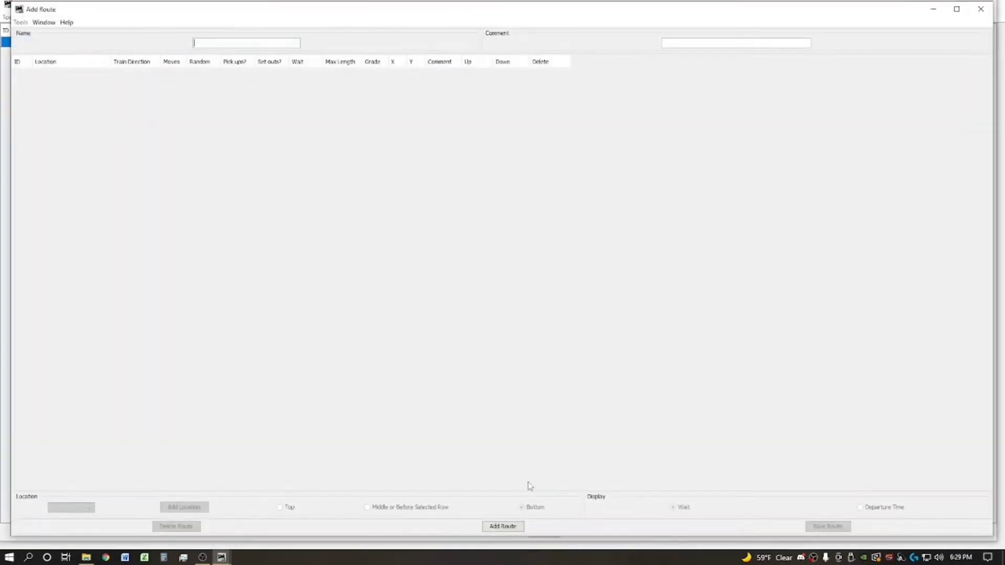
pyautogui.write('Rock Island Local - WB')
pyautogui.click(499, 526)
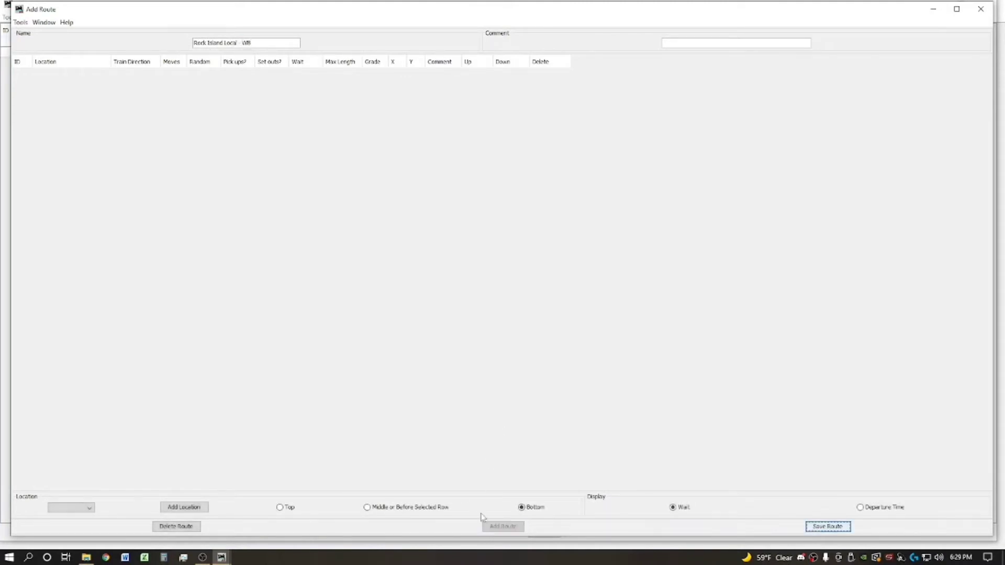
# Step: Add Brinkley as the westbound route's first location, with train direction West and 50 moves
pyautogui.click(83, 508)
pyautogui.click(74, 466)
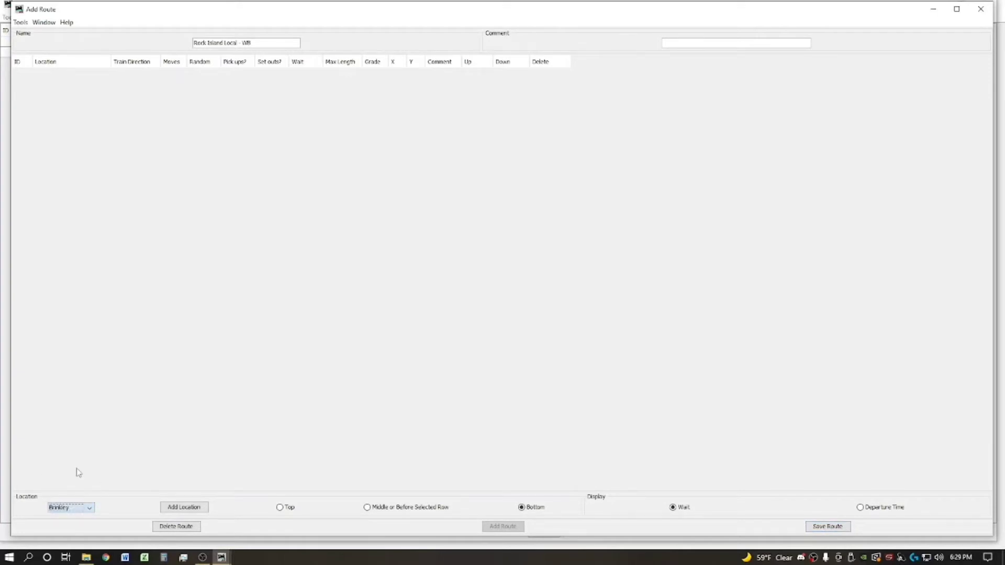
pyautogui.click(173, 508)
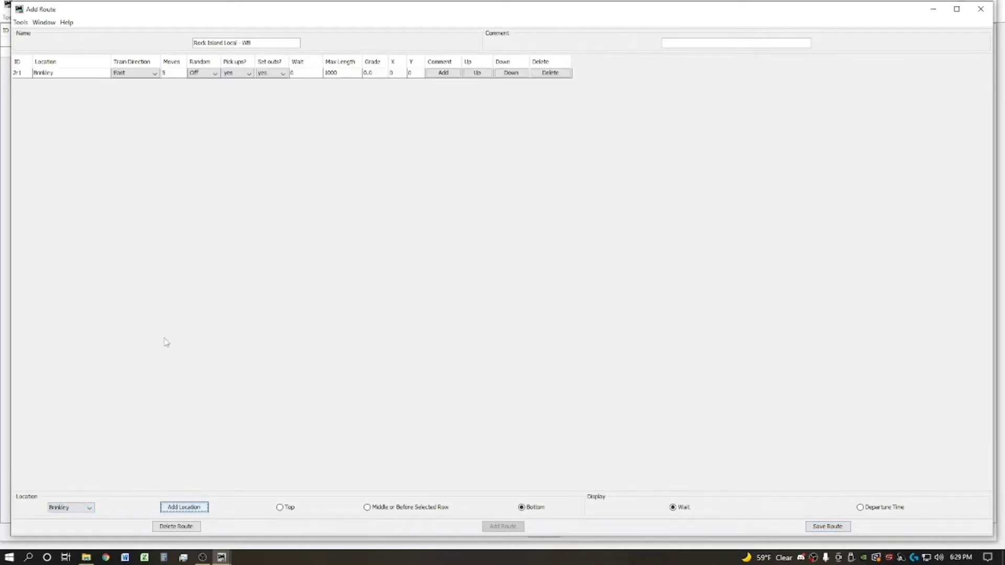
pyautogui.click(154, 73)
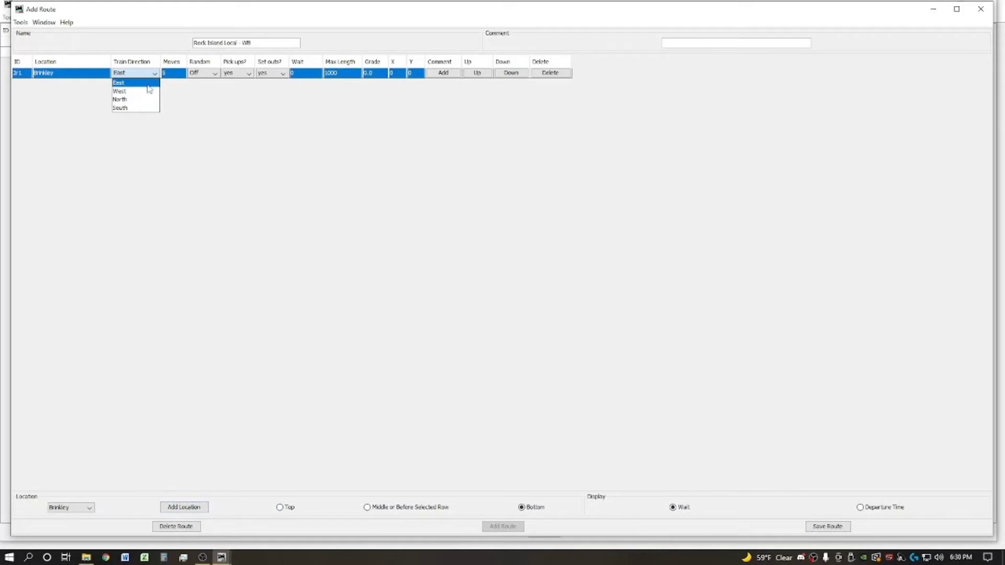
pyautogui.click(148, 85)
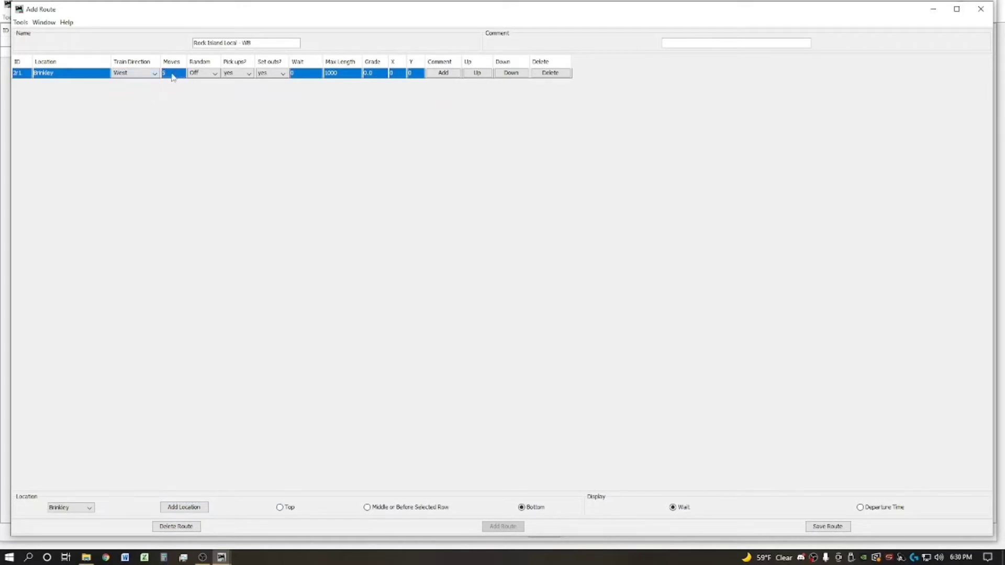
pyautogui.doubleClick(173, 74)
# Step: Add Little Rock as the westbound route's second location and set its pick ups to no
pyautogui.click(81, 509)
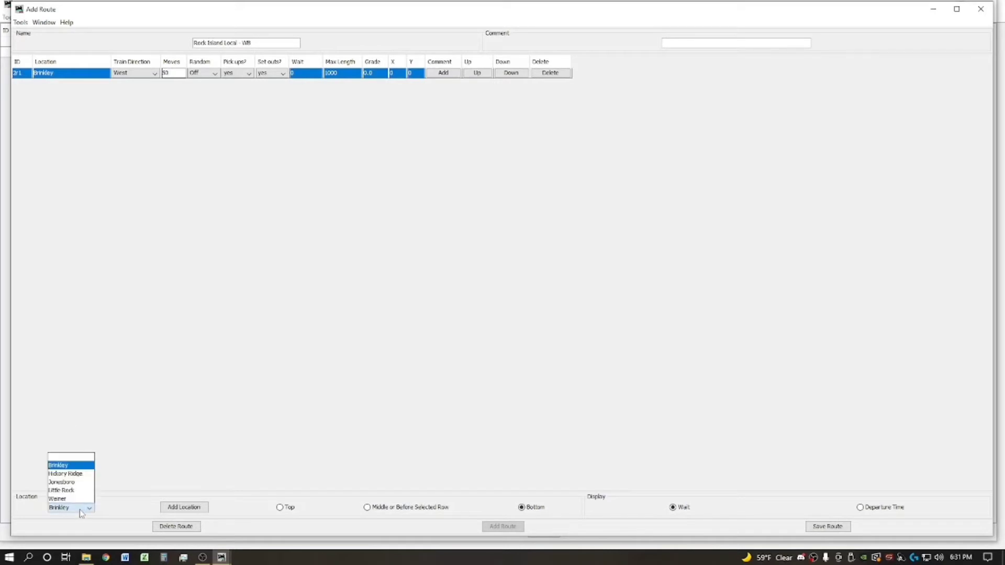
pyautogui.click(71, 490)
pyautogui.click(184, 506)
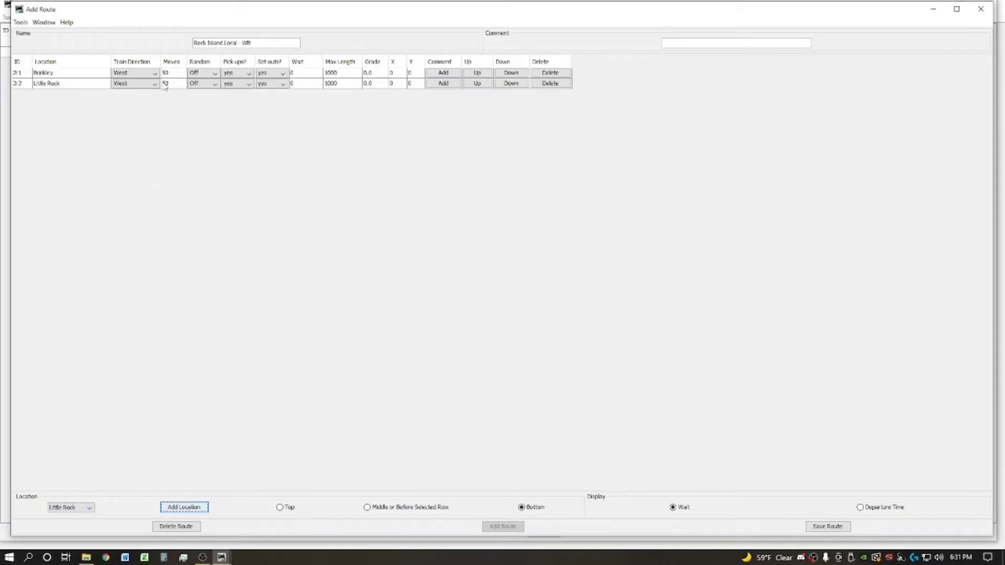
pyautogui.click(234, 84)
pyautogui.click(234, 104)
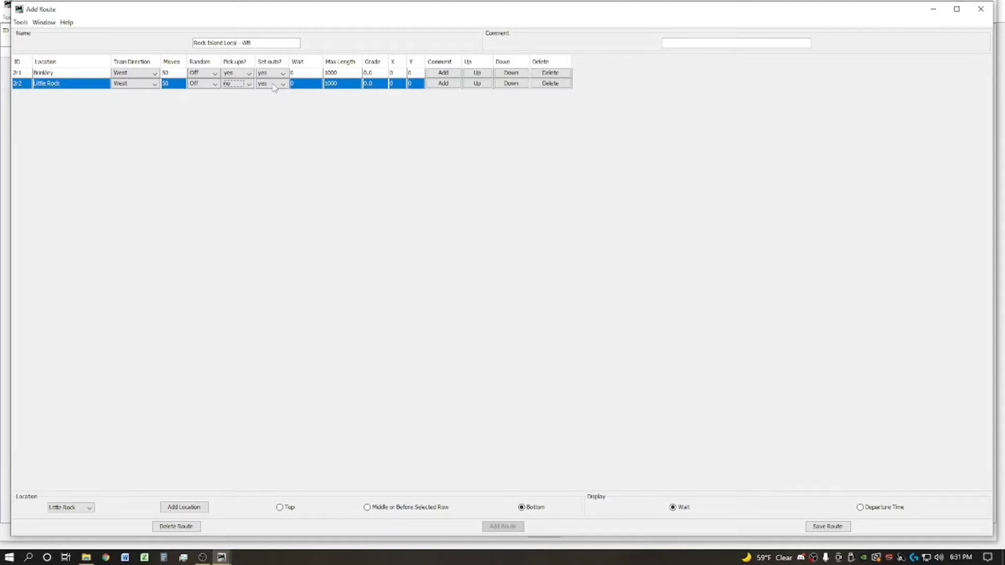
# Step: Save the Rock Island Local - WB route
pyautogui.click(368, 84)
pyautogui.click(370, 73)
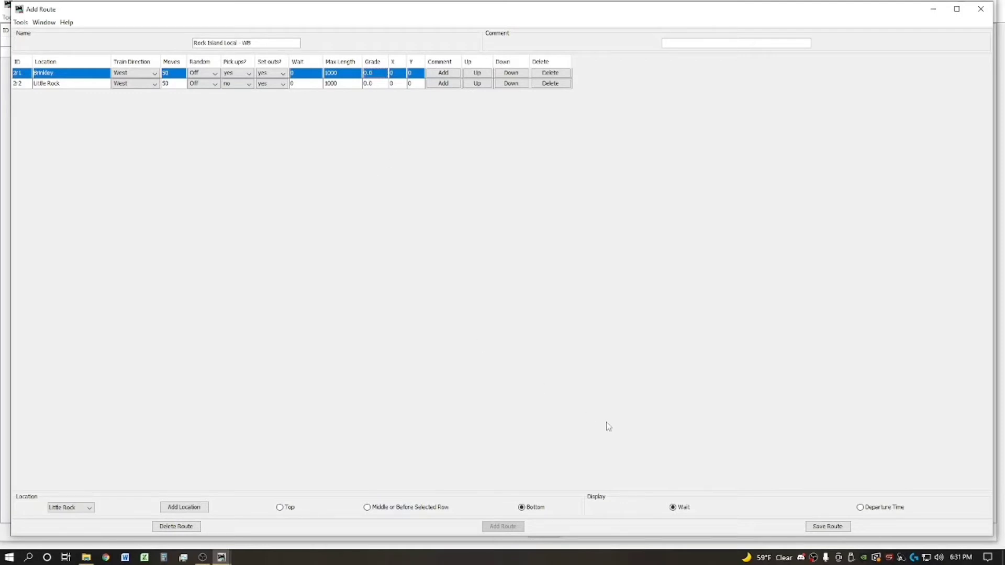
pyautogui.click(829, 528)
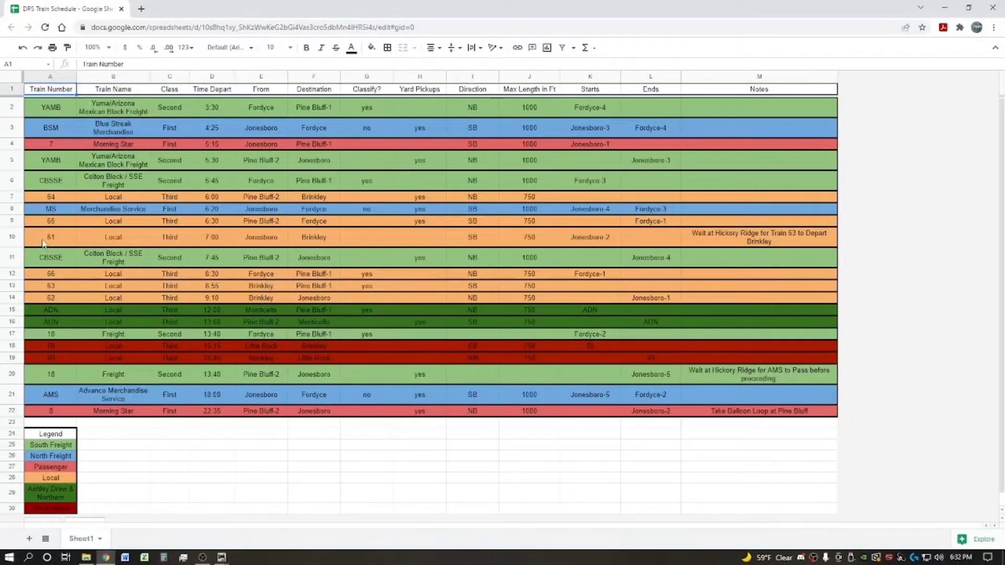
# Step: Return from the train schedule spreadsheet to the PanelPro routes list and create a route named "Jonesboro-Brinkley Local"
pyautogui.click(944, 10)
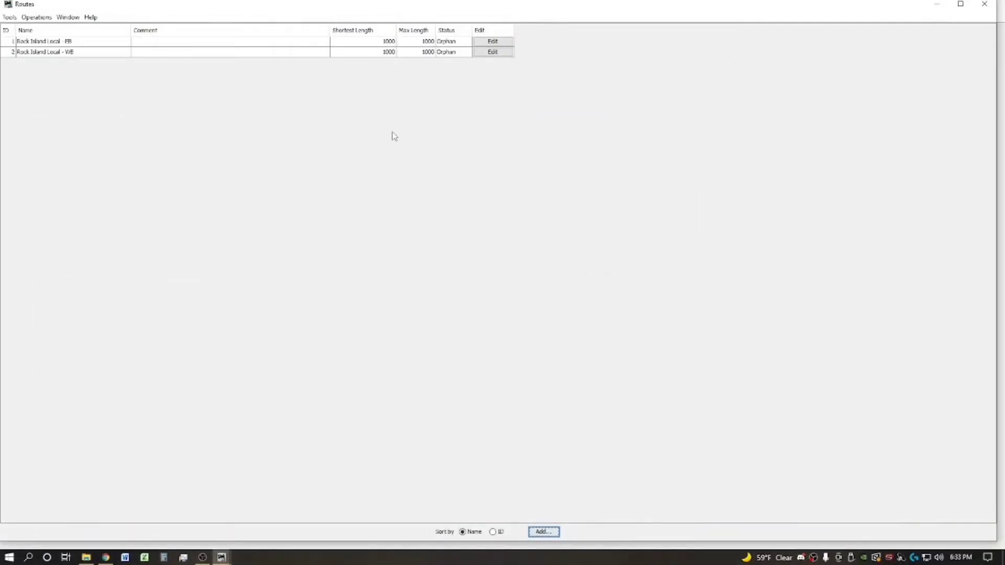
pyautogui.click(544, 532)
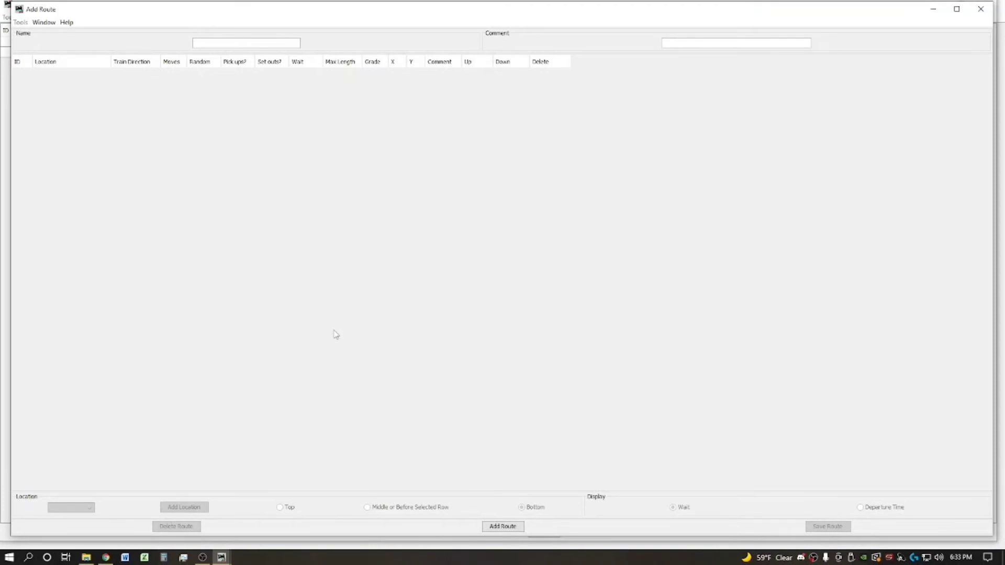
pyautogui.write('Tonesboro Brinkley')
pyautogui.press('BackSpace')
pyautogui.click(503, 527)
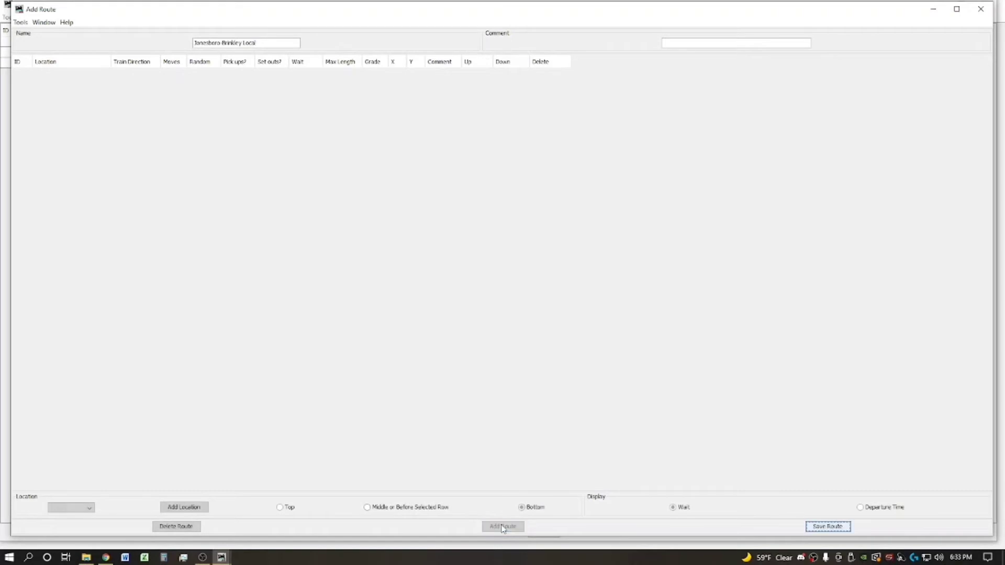
# Step: Add Jonesboro as the route's first location, with train direction South and set outs set to no
pyautogui.click(74, 510)
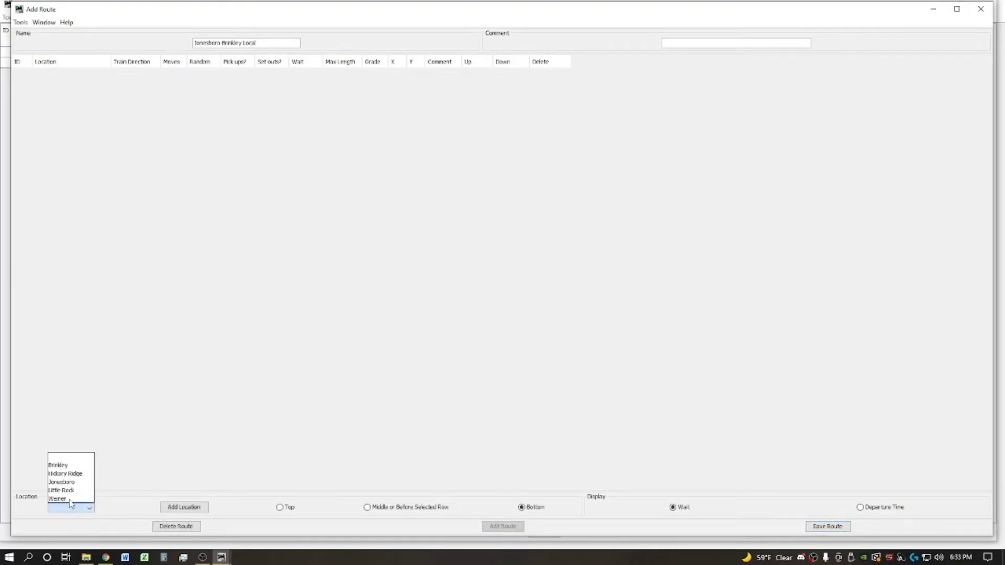
pyautogui.click(69, 482)
pyautogui.click(186, 509)
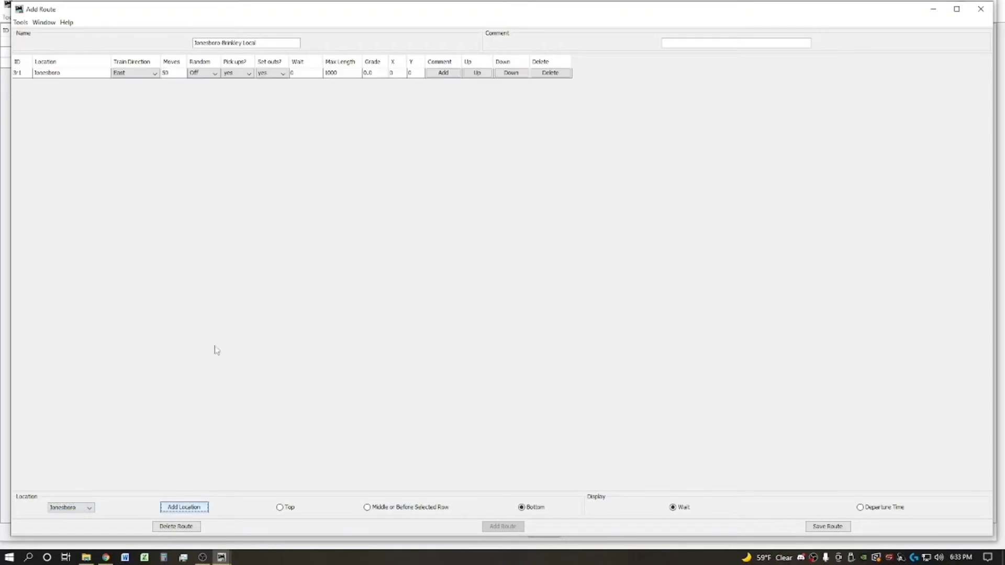
pyautogui.click(154, 75)
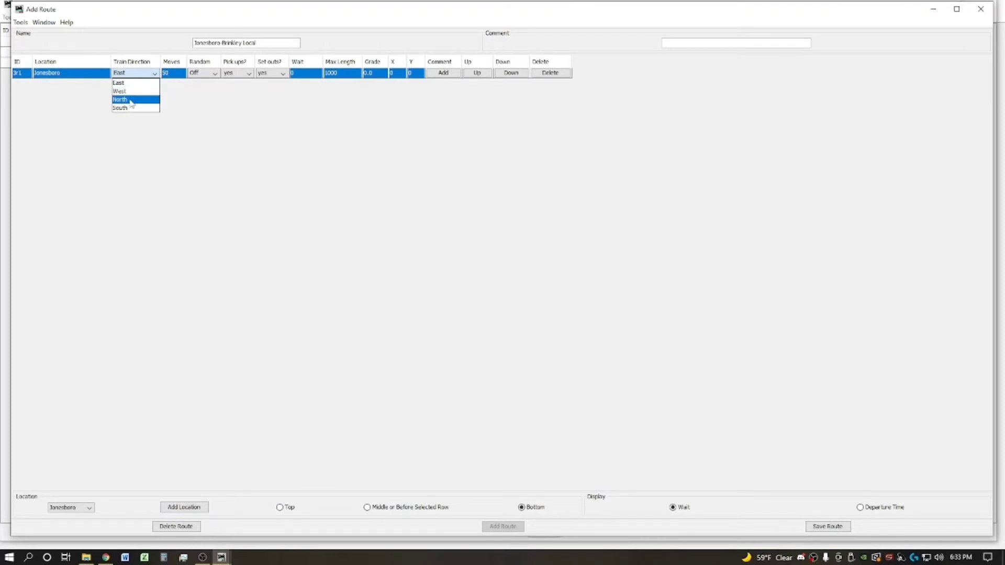
pyautogui.click(130, 108)
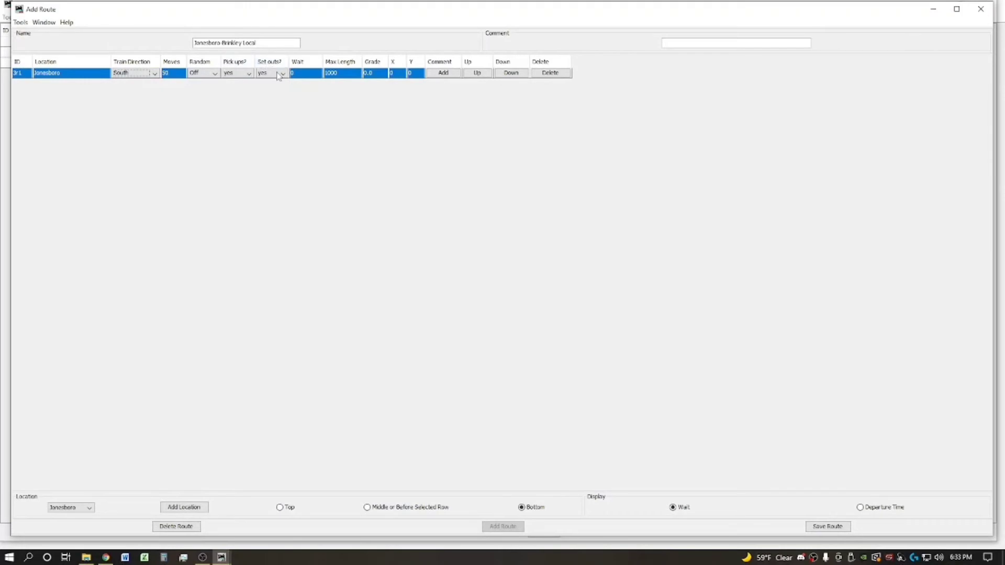
pyautogui.click(278, 73)
pyautogui.click(269, 93)
# Step: Add Weiner as the route's second location and set its moves to 50
pyautogui.click(82, 510)
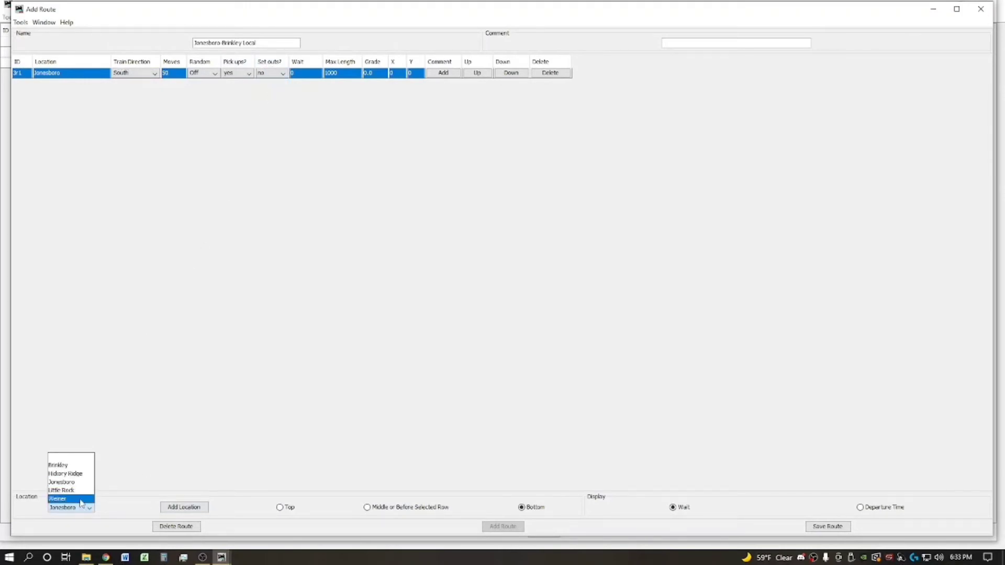
pyautogui.click(83, 499)
pyautogui.click(194, 510)
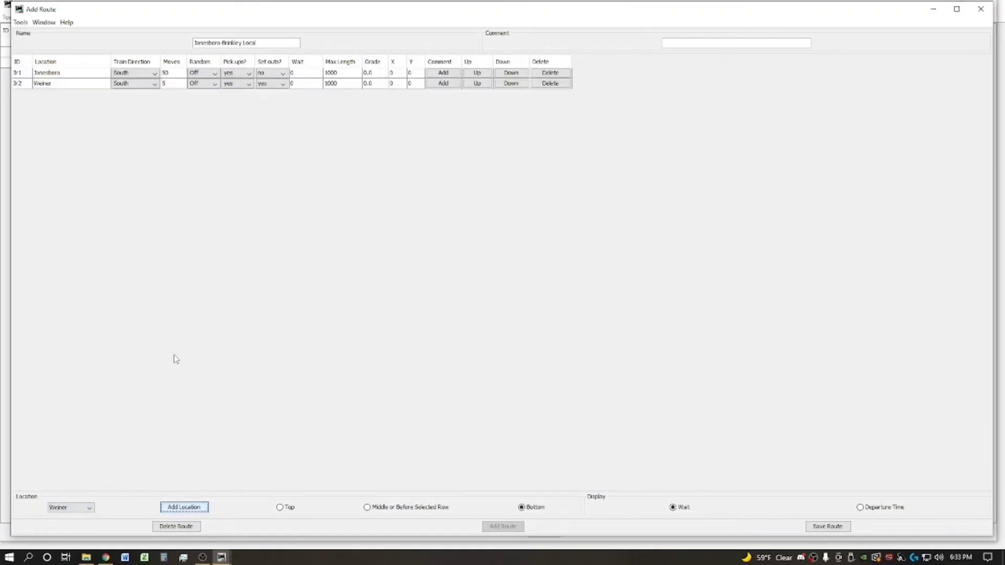
pyautogui.click(174, 85)
pyautogui.doubleClick(173, 83)
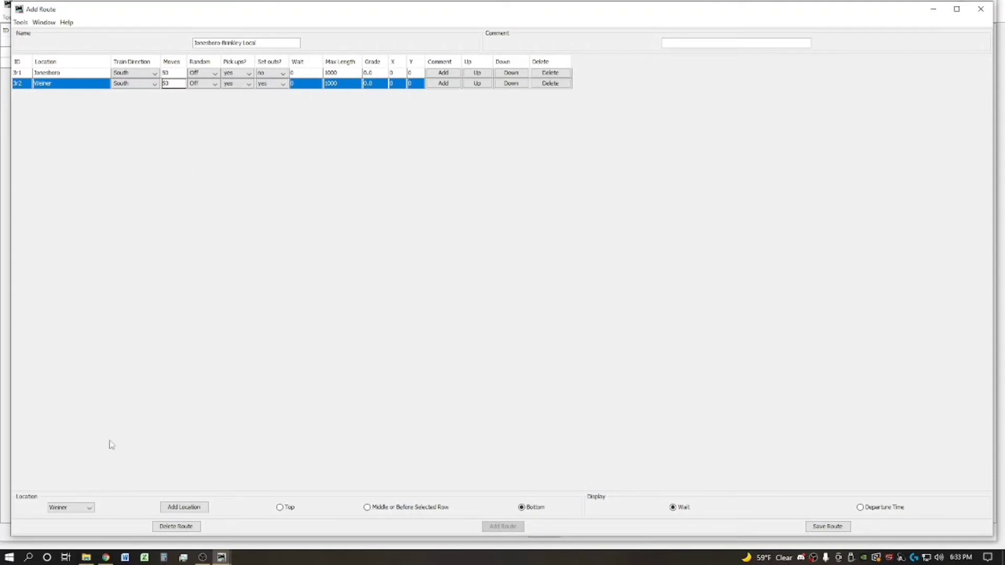
# Step: Add Brinkley as the route's third location and set its pick ups to no
pyautogui.click(90, 511)
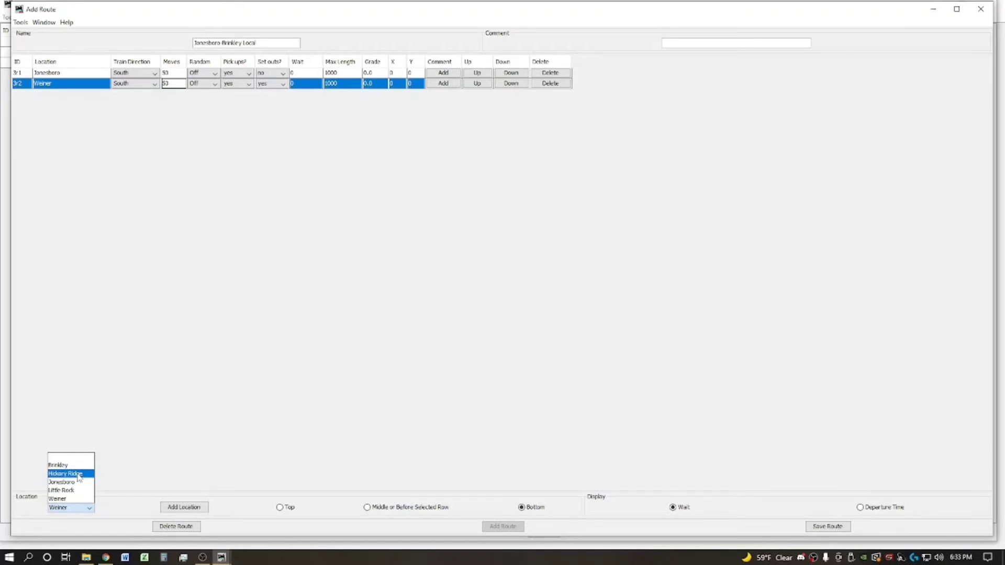
pyautogui.click(73, 465)
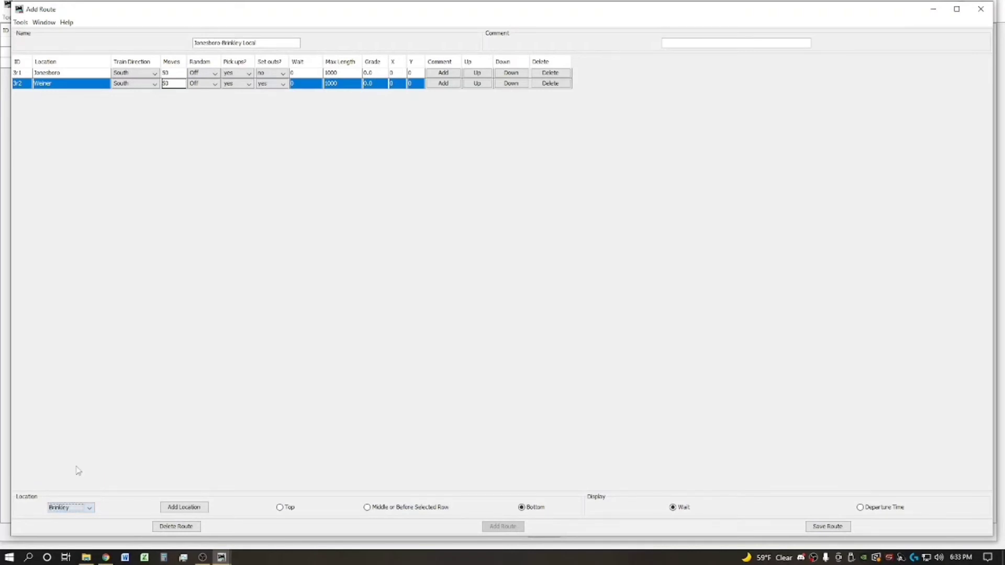
pyautogui.click(184, 507)
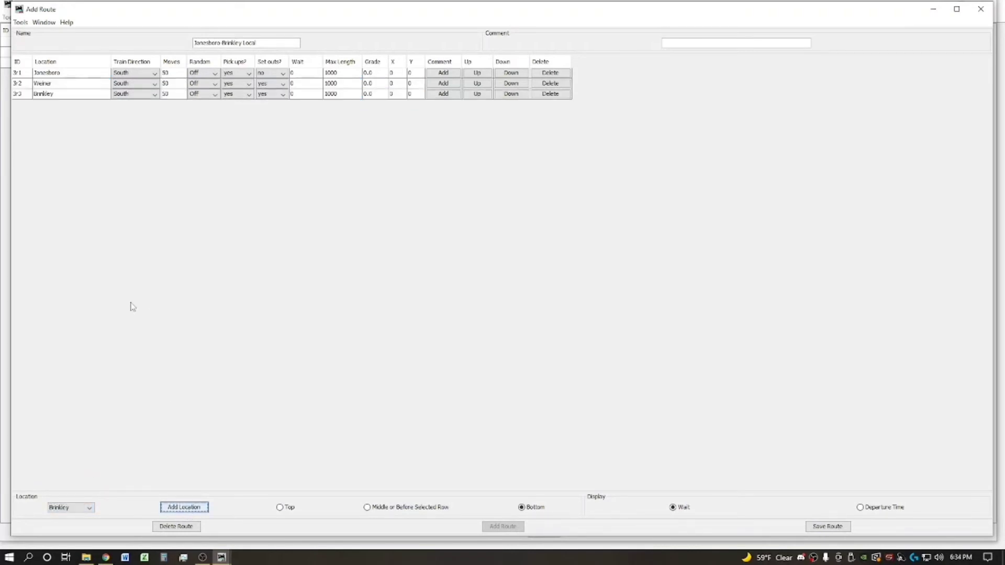
pyautogui.click(242, 95)
pyautogui.click(239, 112)
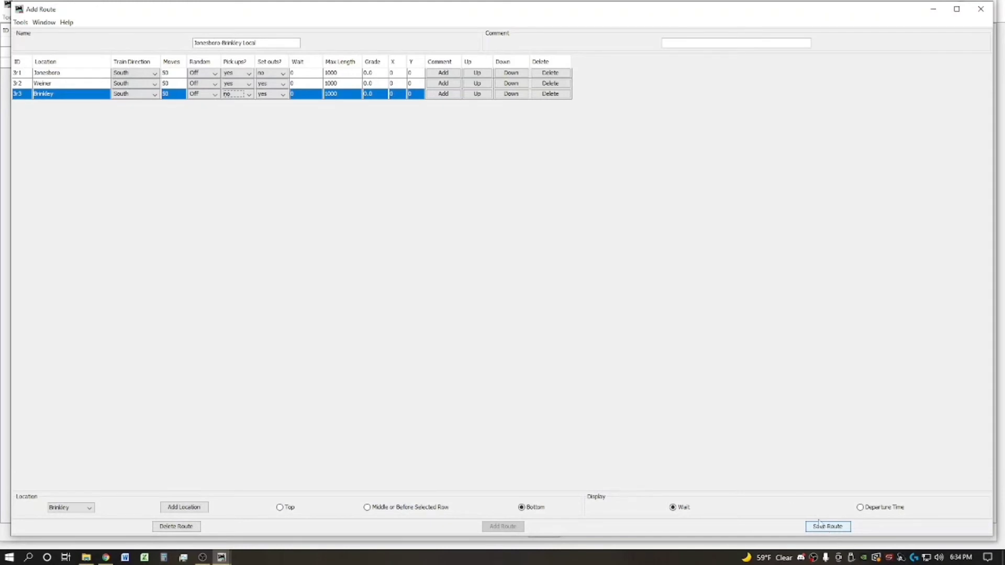
# Step: Set the max length of Jonesboro, Weiner and Brinkley to 750 and save the route
pyautogui.click(340, 75)
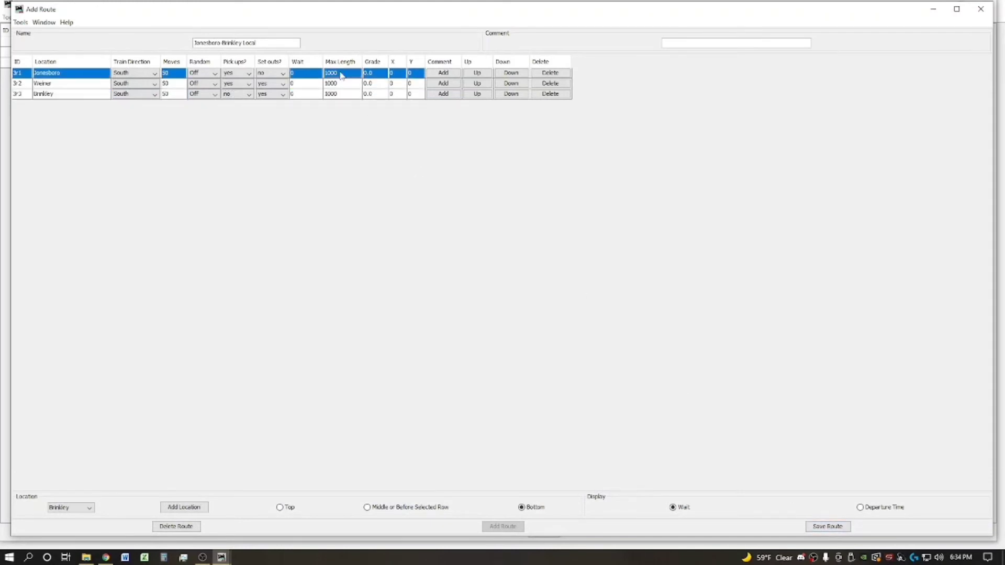
pyautogui.click(341, 73)
pyautogui.write('0')
pyautogui.doubleClick(338, 84)
pyautogui.moveTo(338, 84); pyautogui.dragTo(325, 84)
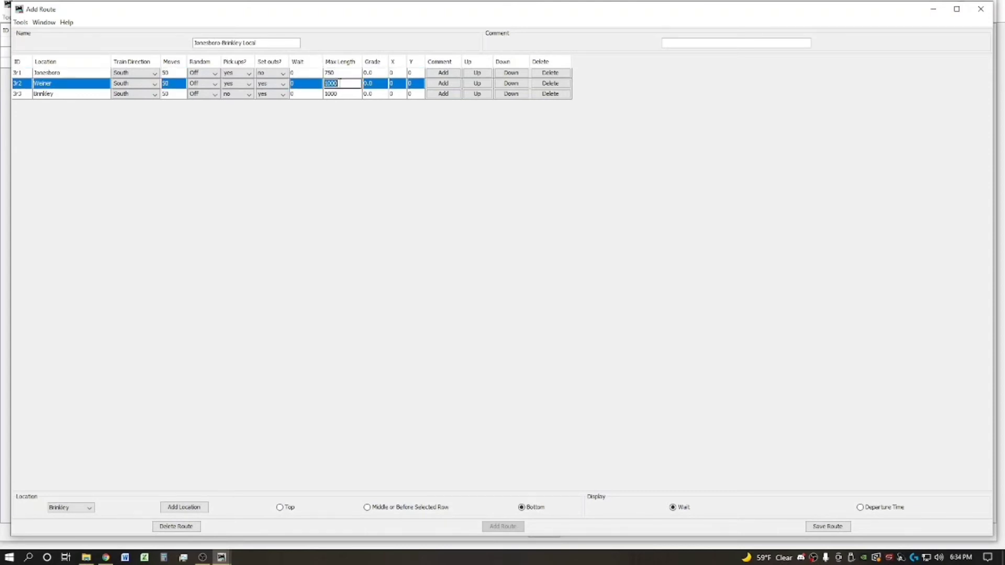
pyautogui.write('750')
pyautogui.press('Delete')
pyautogui.press('Delete')
pyautogui.press('Delete')
pyautogui.press('Delete')
pyautogui.click(345, 95)
pyautogui.write('750')
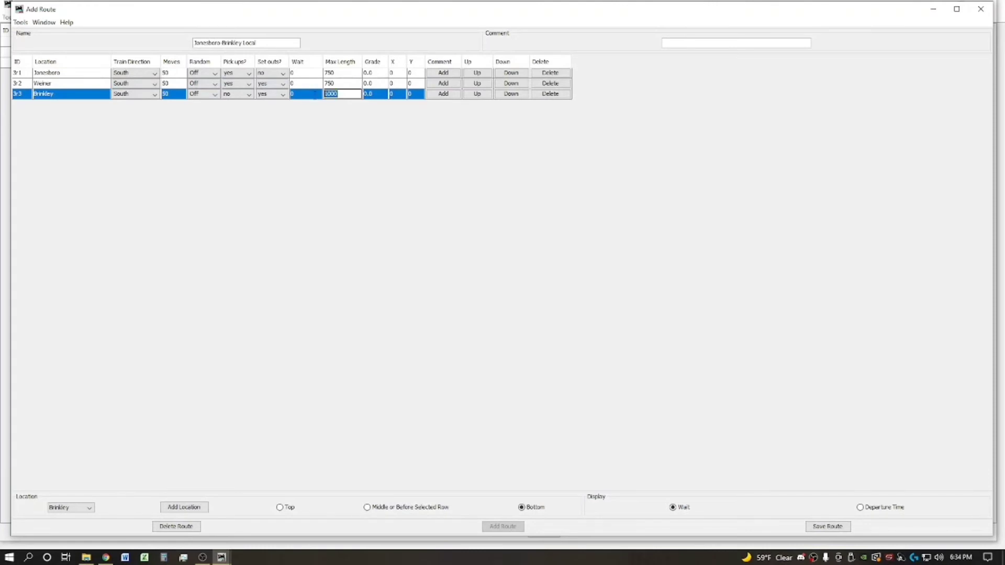
pyautogui.press('Delete')
pyautogui.press('Delete')
pyautogui.press('Delete')
pyautogui.press('Delete')
pyautogui.click(822, 527)
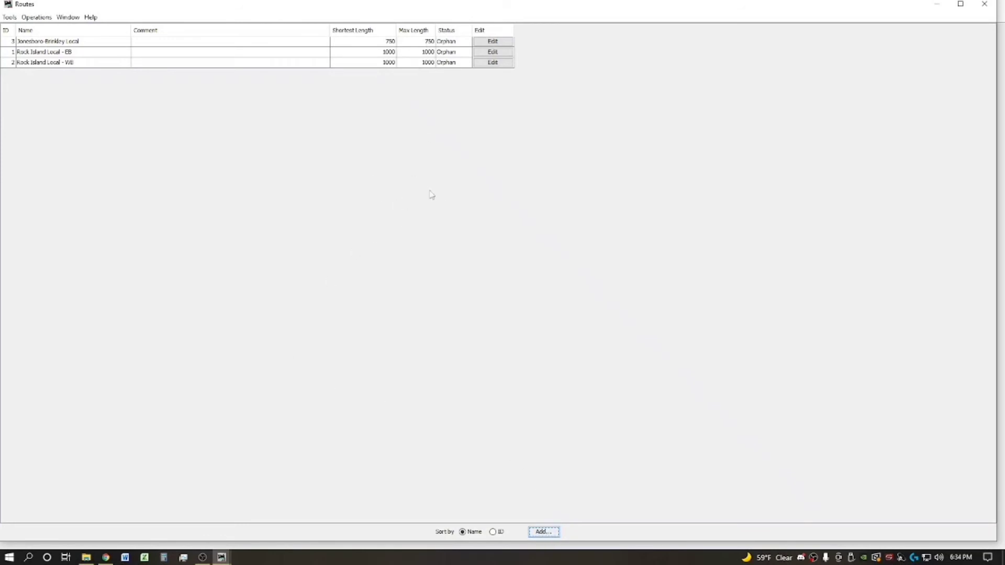
# Step: Open the Jonesboro-Brinkley Local route to review its stops and settings, and close it
pyautogui.click(389, 43)
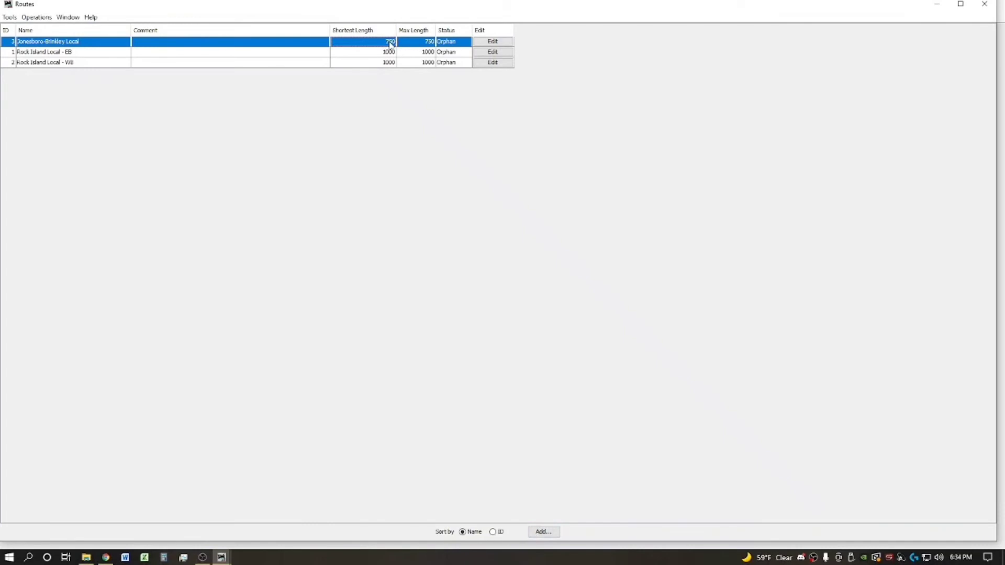
pyautogui.click(481, 44)
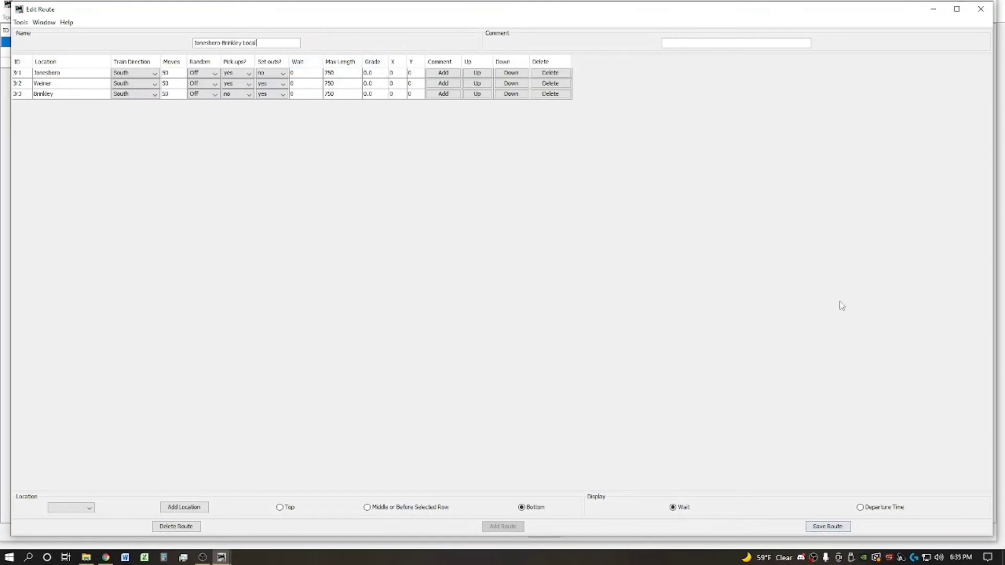
pyautogui.click(980, 9)
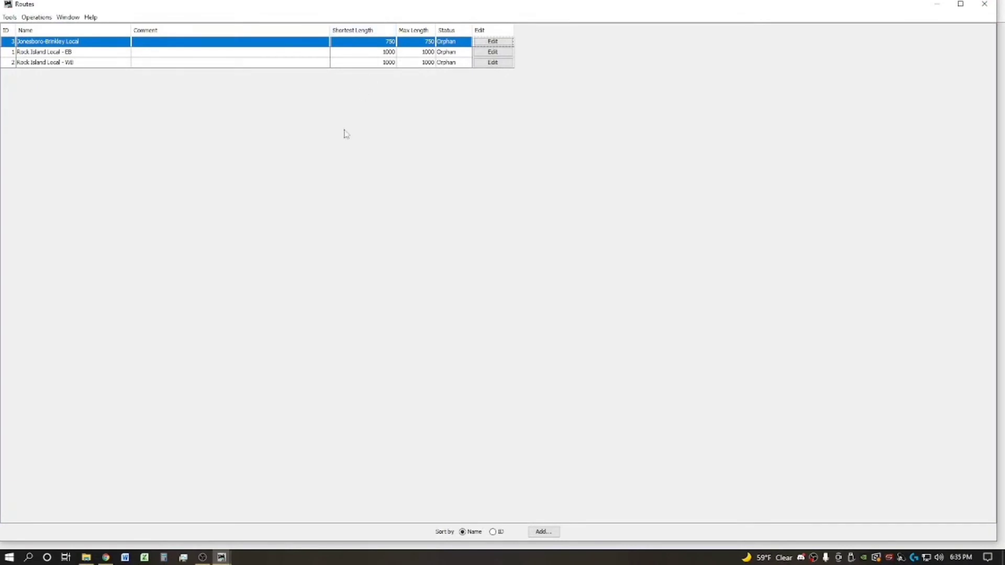
# Step: Create a new route named "Brinkley-Jonesboro Local"
pyautogui.click(544, 533)
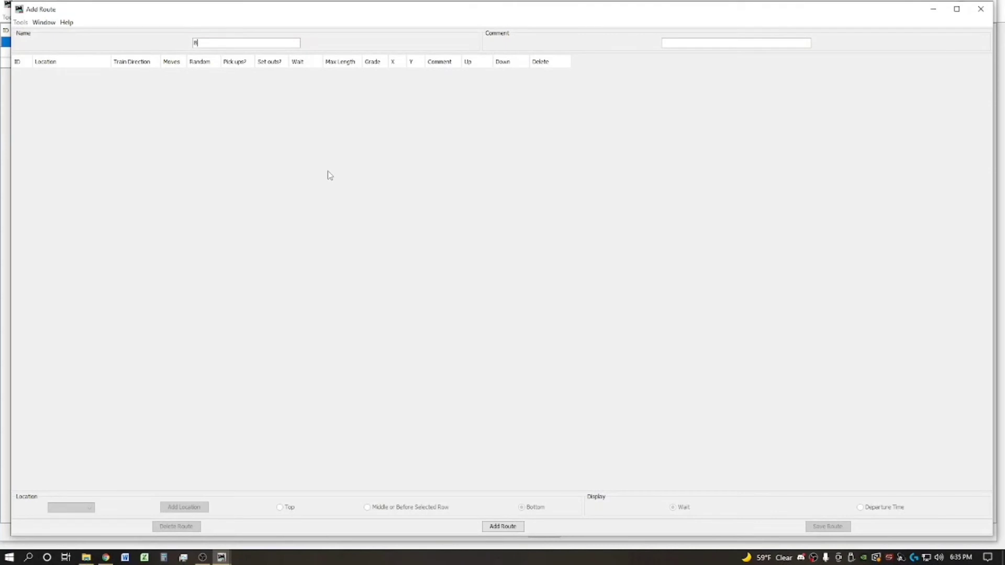
pyautogui.write('Brinkley-Jonesboro Local')
pyautogui.click(494, 528)
# Step: Add Brinkley as the new route's first location, with set outs set to no and 50 moves
pyautogui.click(86, 509)
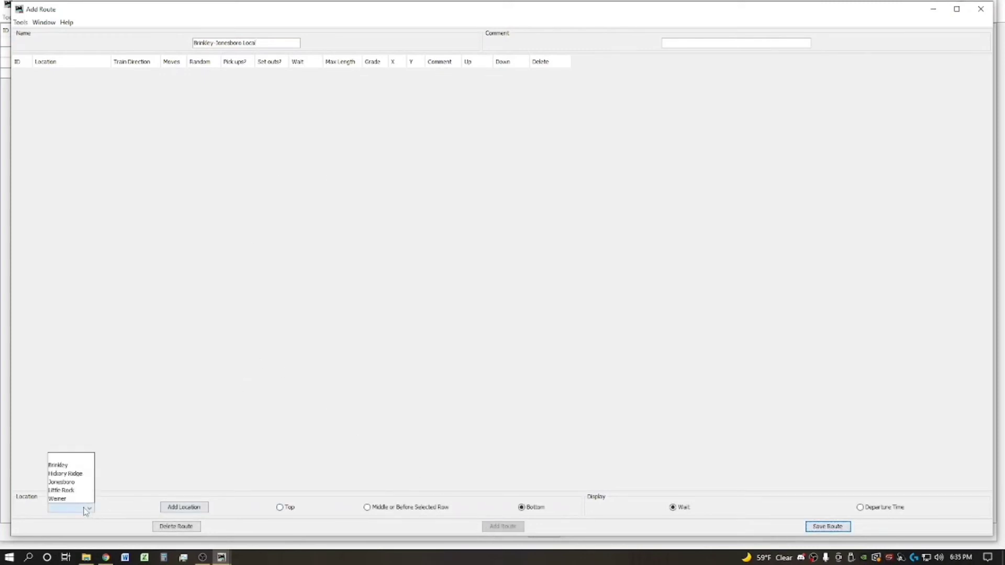
pyautogui.click(83, 469)
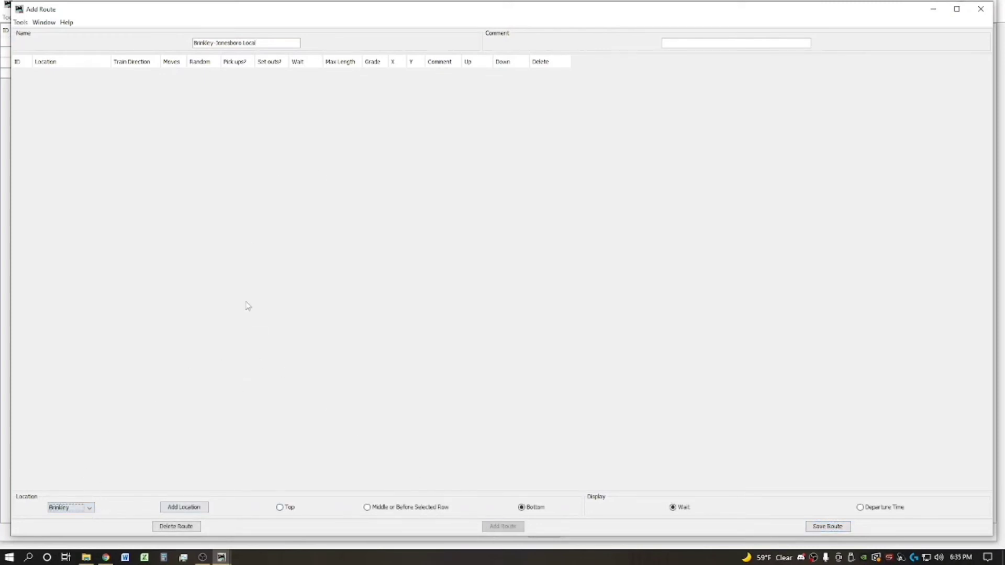
pyautogui.click(181, 509)
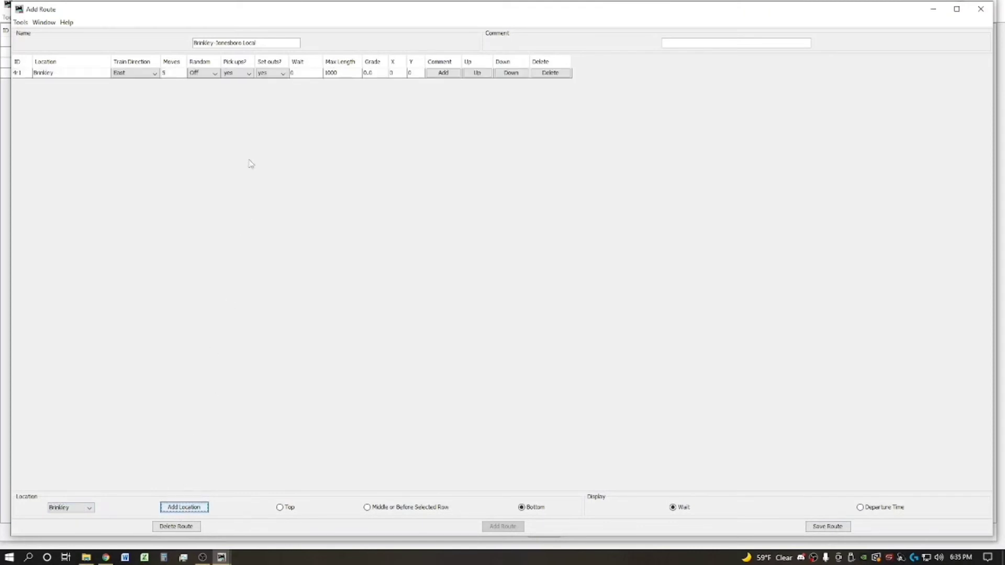
pyautogui.click(282, 76)
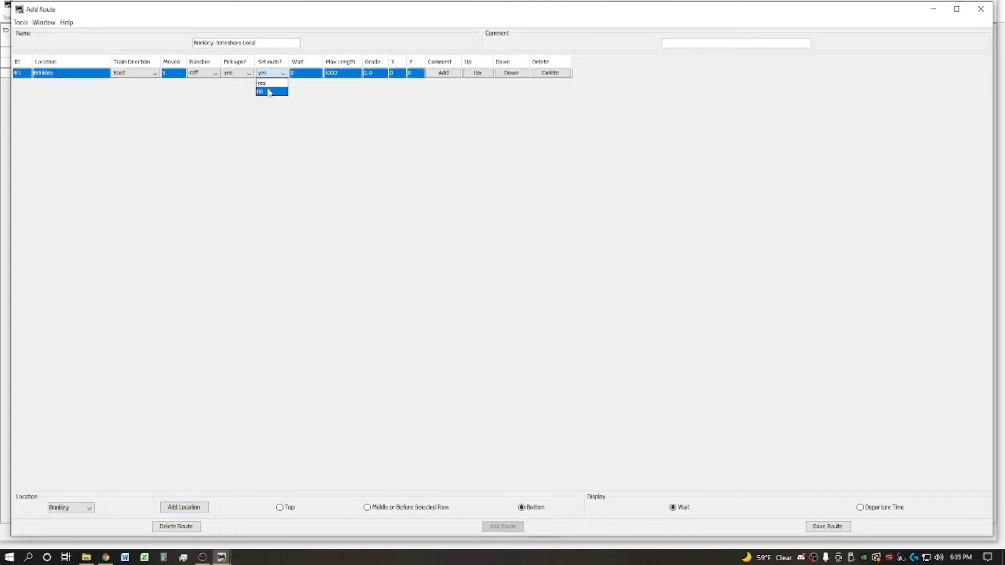
pyautogui.click(270, 90)
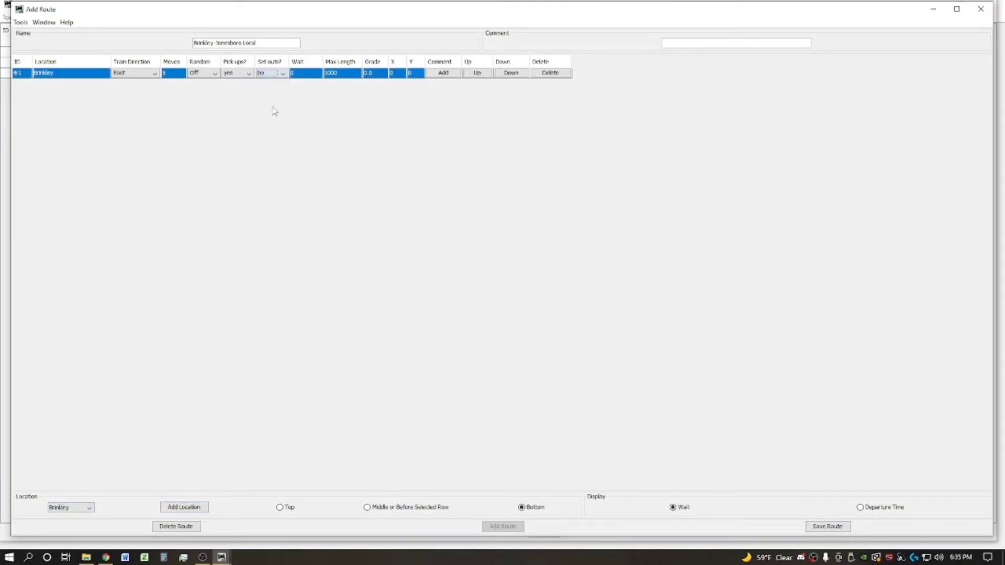
pyautogui.doubleClick(172, 73)
# Step: Set Brinkley's train direction to North and add Hickory Ridge as the second location
pyautogui.click(92, 511)
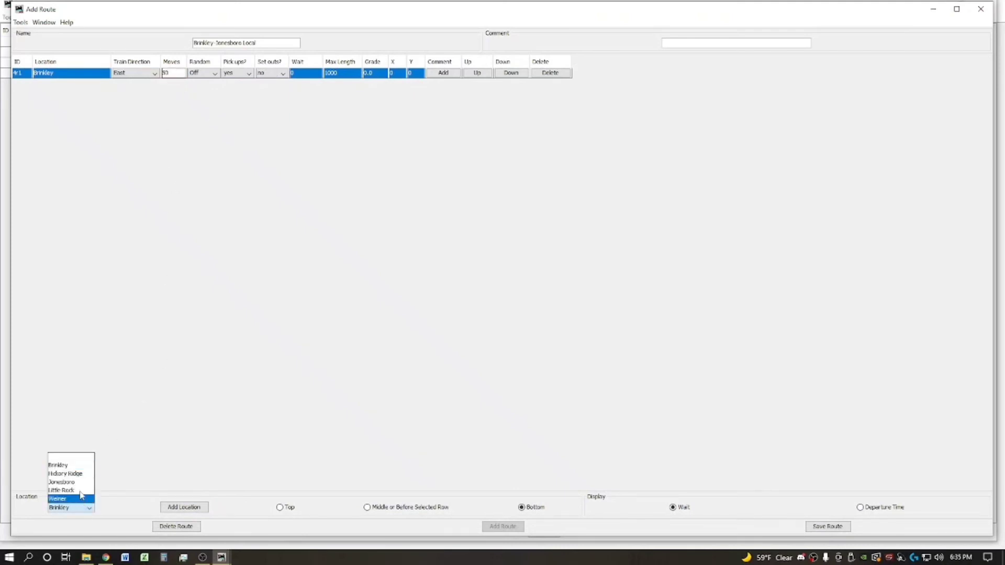
pyautogui.click(68, 474)
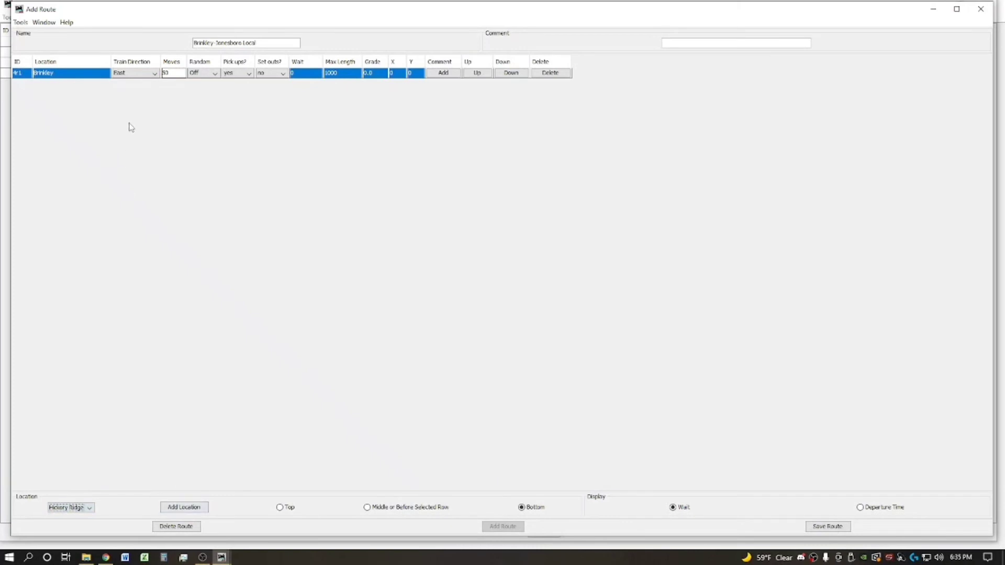
pyautogui.click(147, 73)
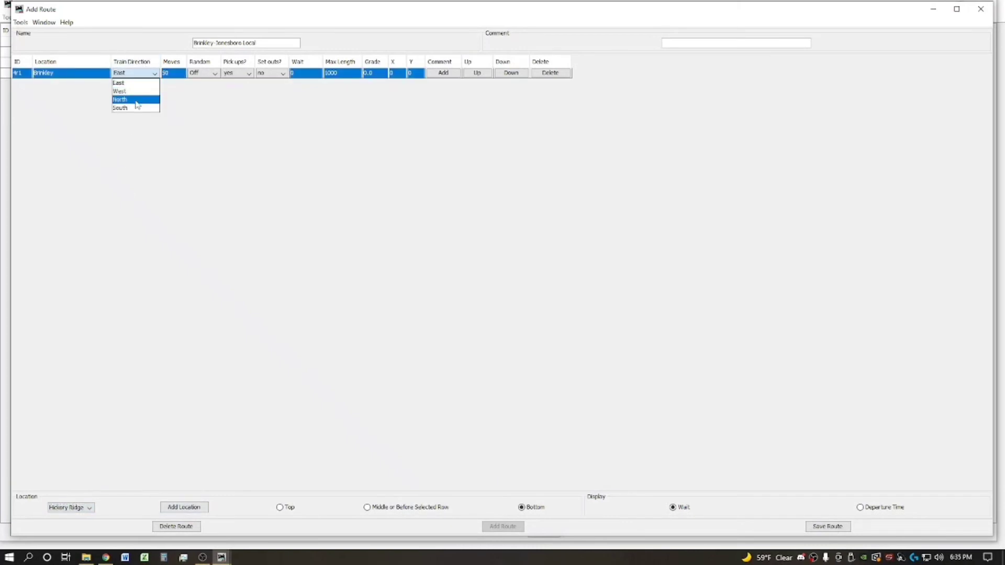
pyautogui.click(135, 99)
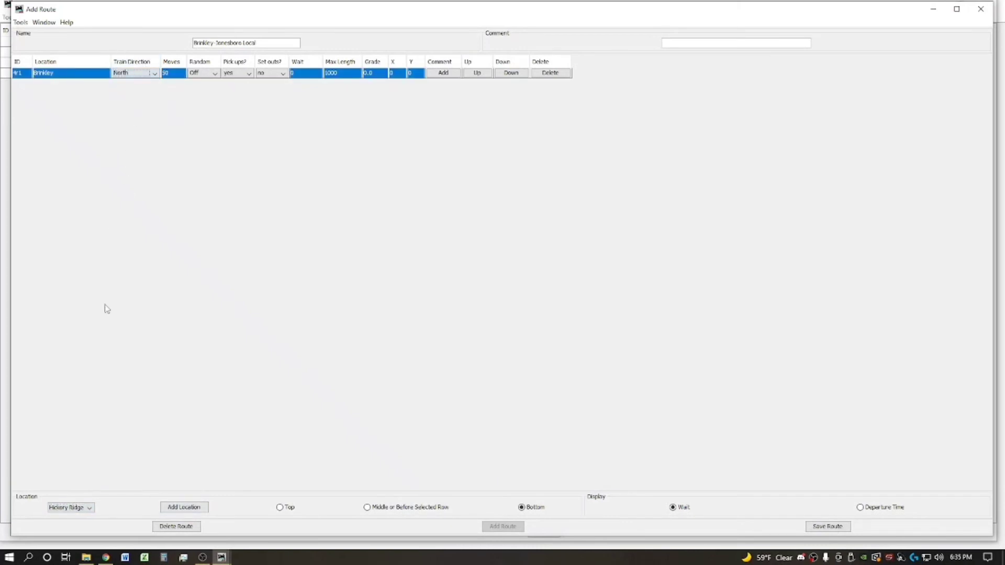
pyautogui.click(193, 511)
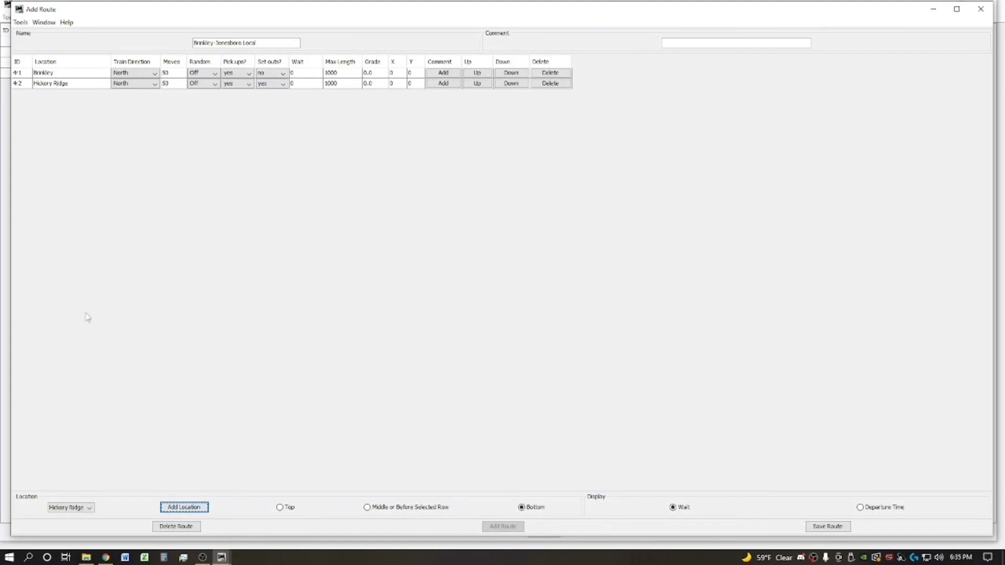
# Step: Add Weiner as the third location of the Brinkley-Jonesboro Local route
pyautogui.click(89, 509)
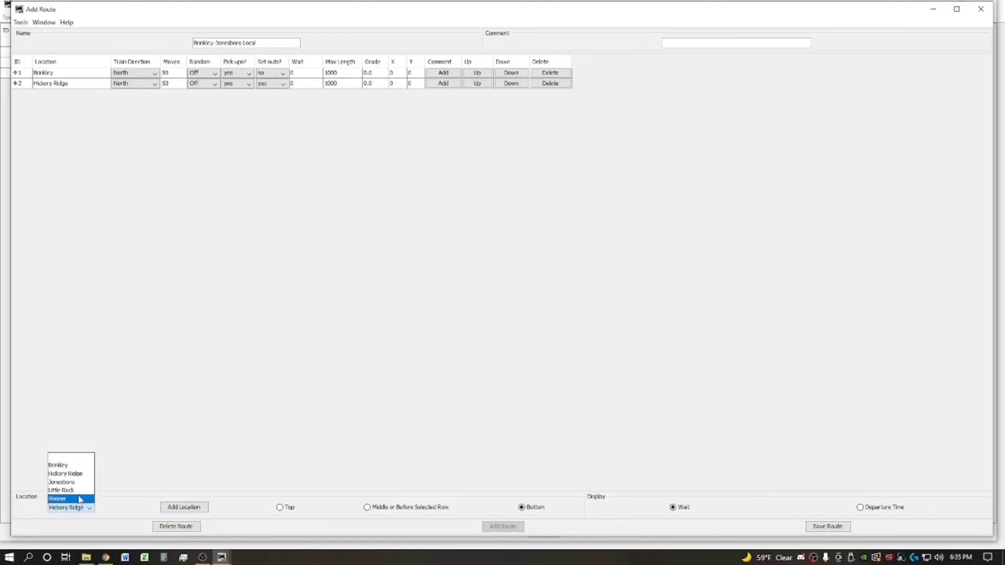
pyautogui.click(79, 499)
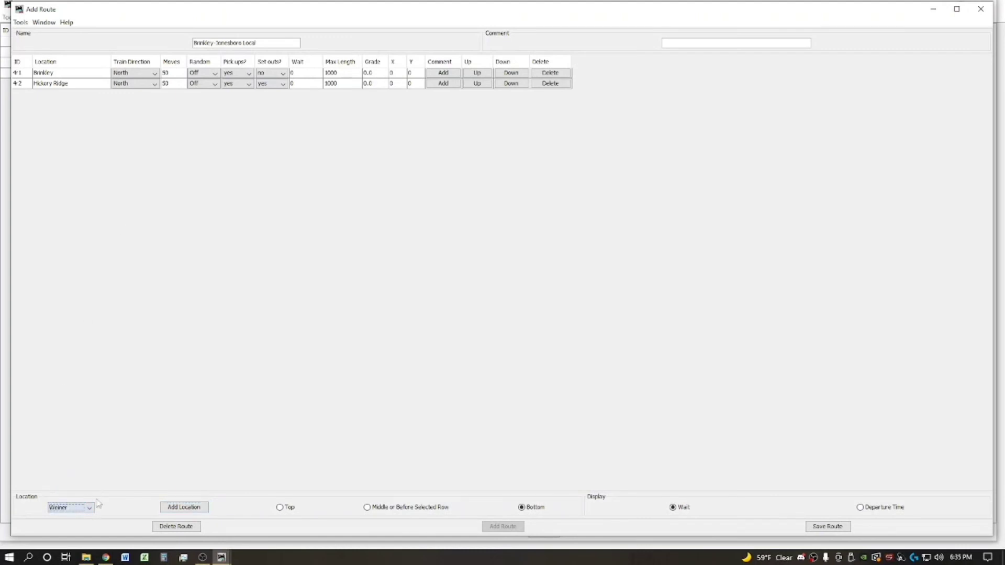
pyautogui.click(181, 509)
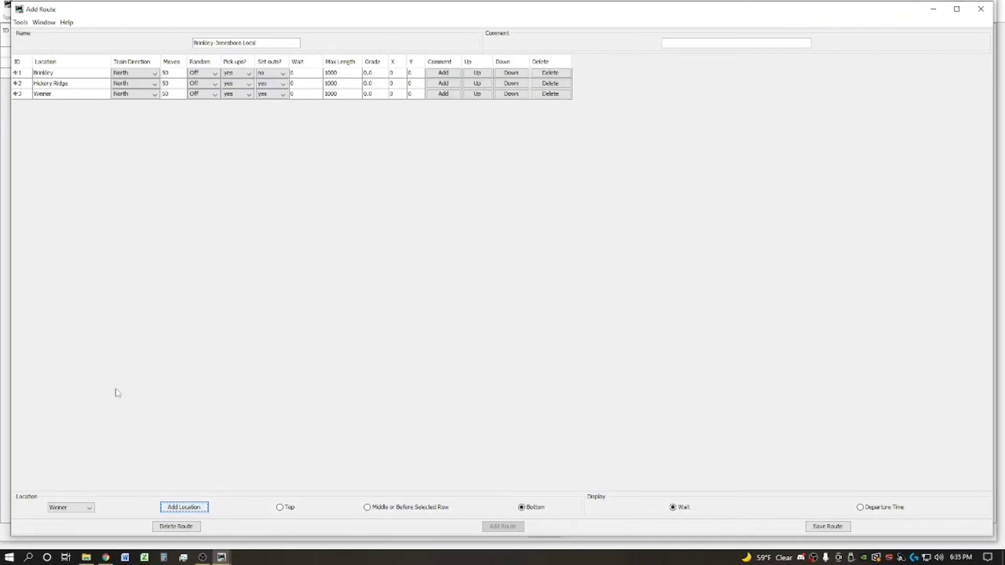
# Step: Add Jonesboro as the route's fourth location and set its pick ups to no
pyautogui.click(78, 508)
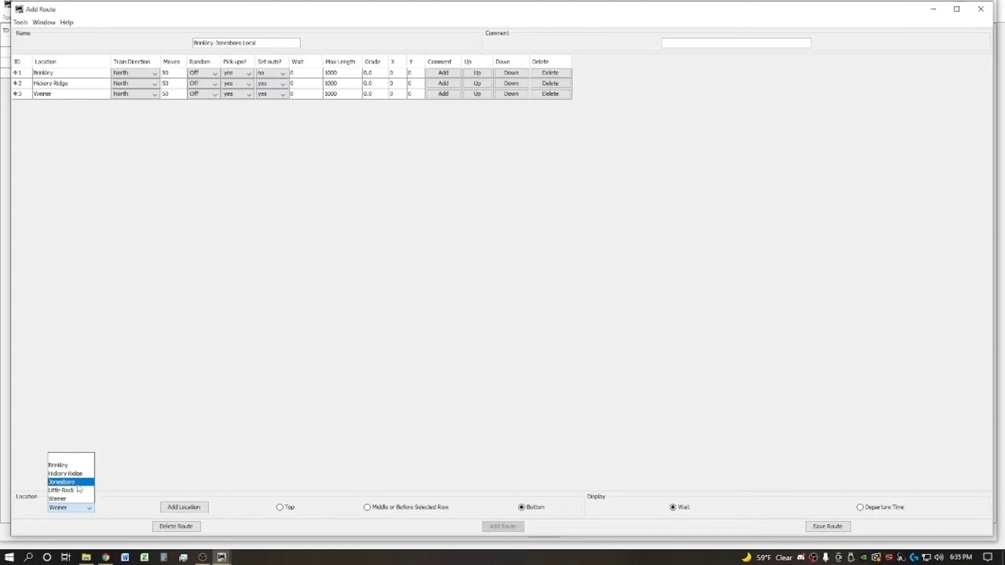
pyautogui.click(78, 483)
pyautogui.click(181, 507)
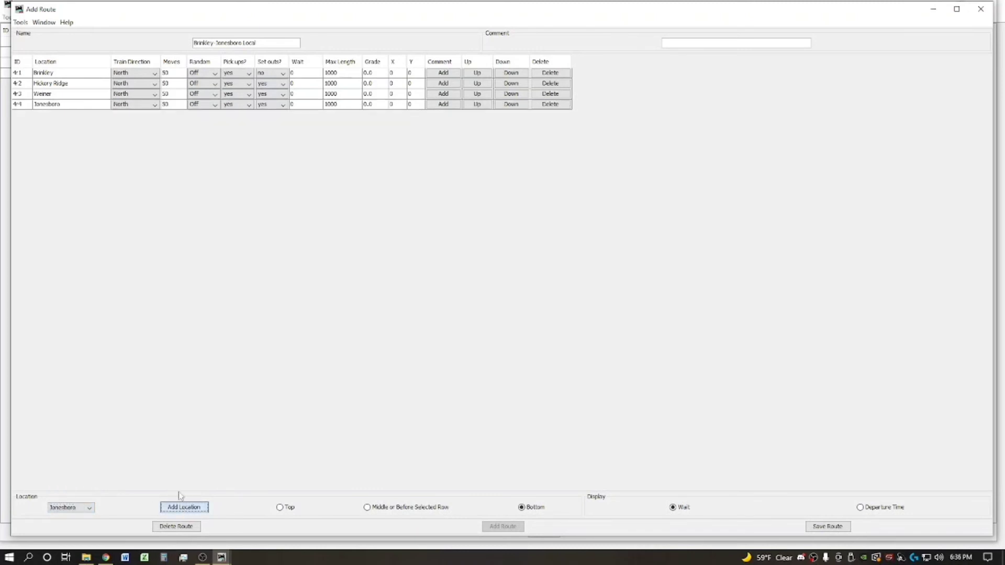
pyautogui.click(234, 105)
pyautogui.click(234, 122)
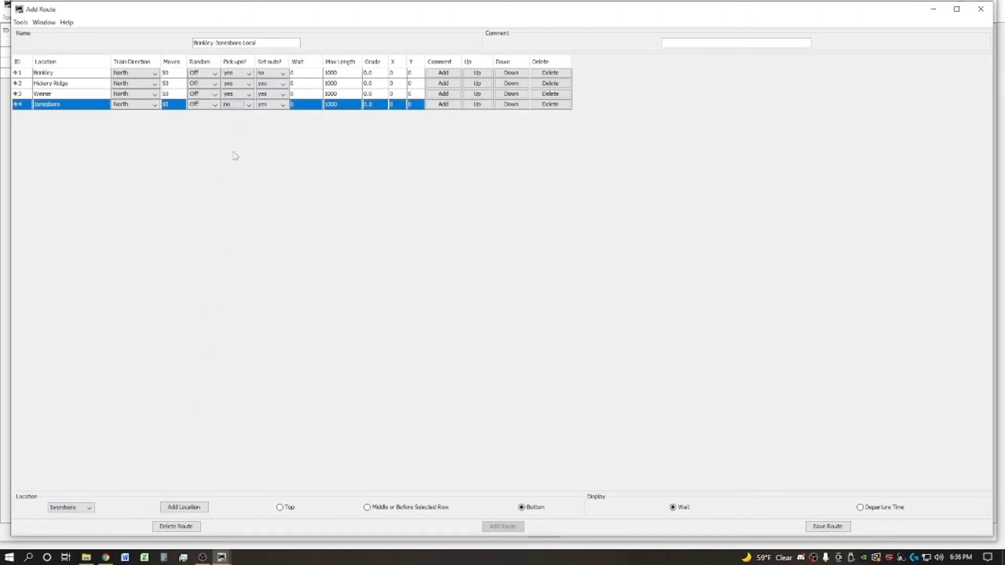
# Step: Set the max length of the Brinkley and Hickory Ridge stops to 750
pyautogui.click(341, 73)
pyautogui.doubleClick(342, 73)
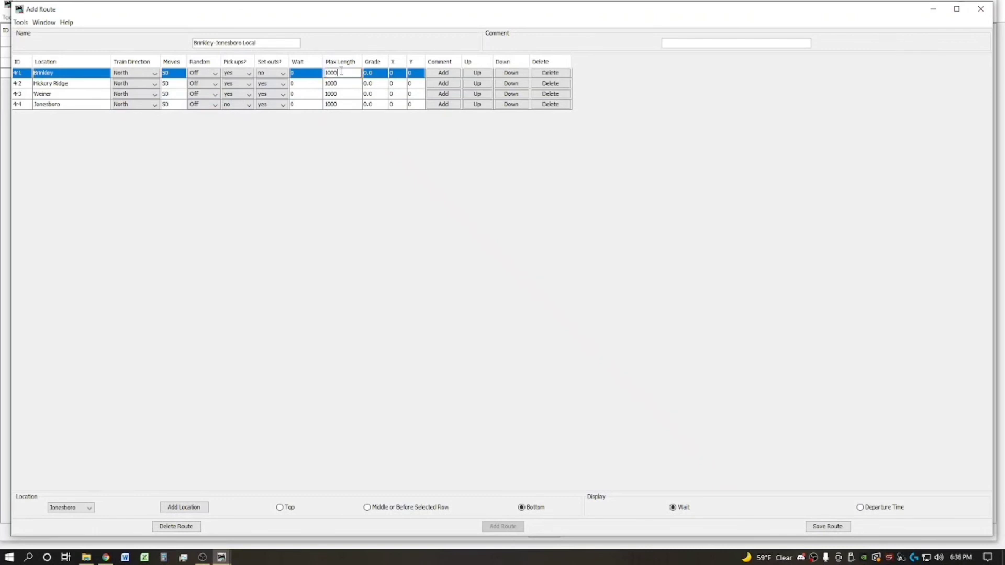
pyautogui.doubleClick(342, 73)
pyautogui.moveTo(324, 73); pyautogui.dragTo(318, 95)
pyautogui.write('750')
pyautogui.doubleClick(348, 84)
pyautogui.write('750')
# Step: Set the max length of the Weiner and Jonesboro stops to 750 and save the route
pyautogui.doubleClick(343, 93)
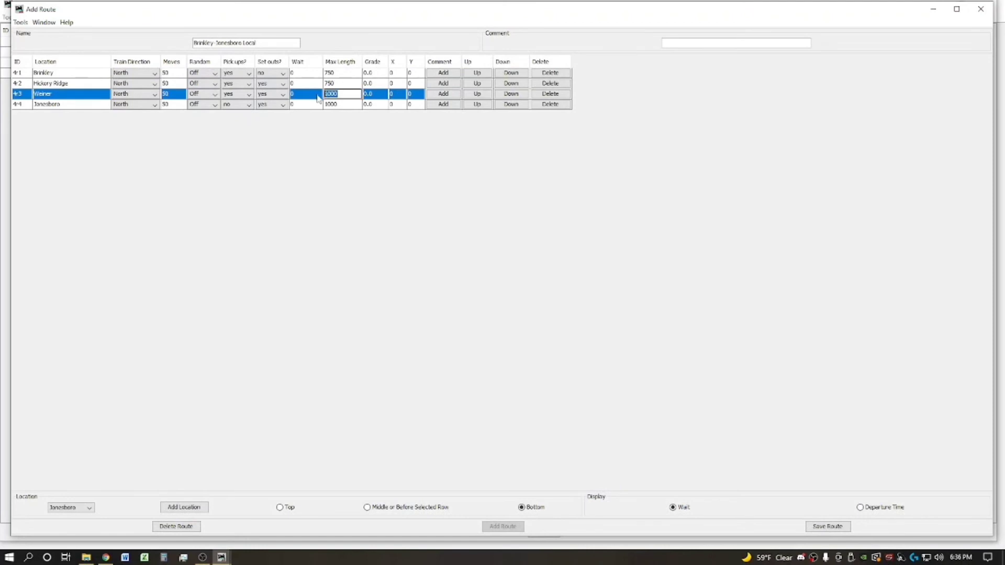
pyautogui.write('750')
pyautogui.doubleClick(346, 104)
pyautogui.doubleClick(346, 105)
pyautogui.write('750')
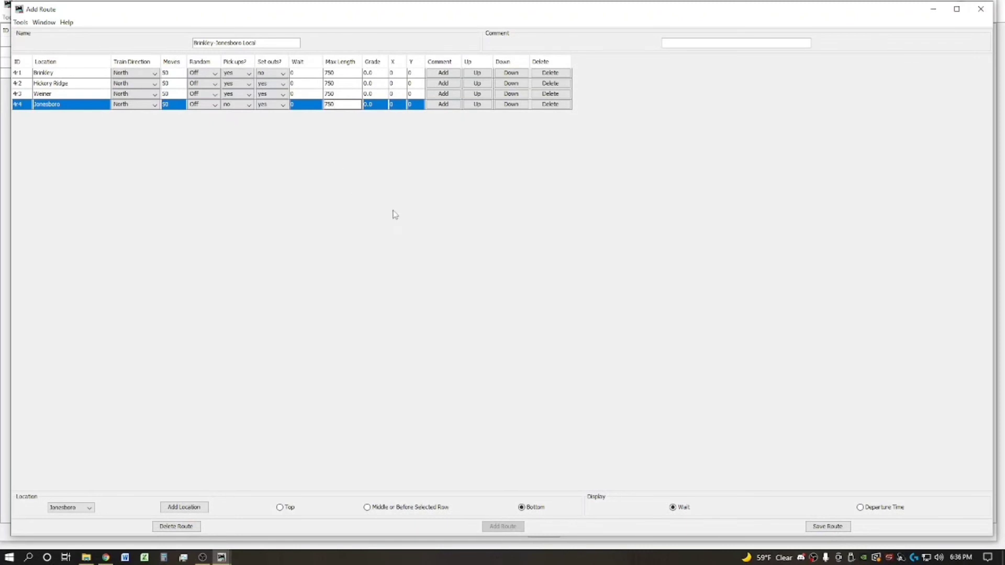
pyautogui.click(827, 527)
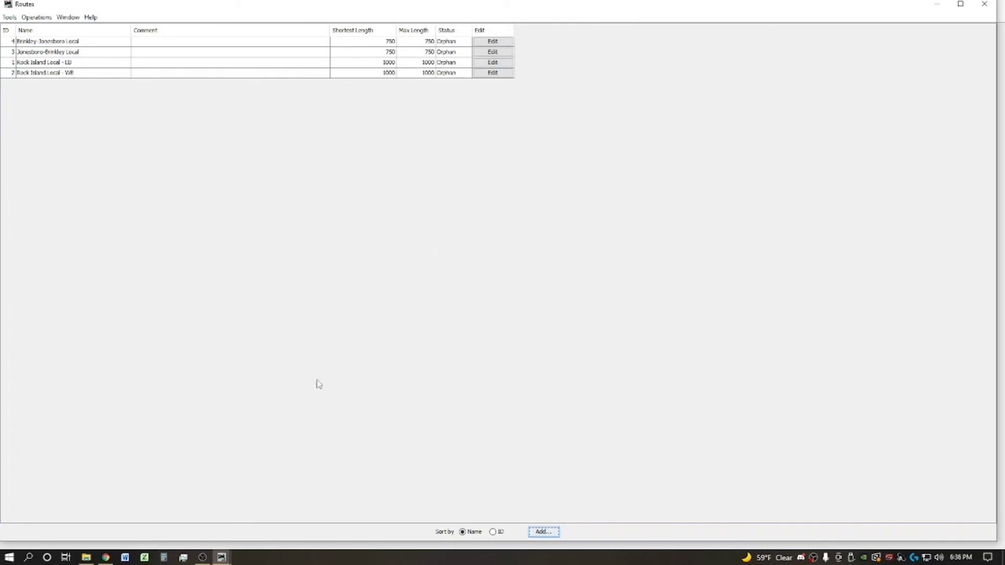
# Step: Switch to the DPS Train Schedule spreadsheet in Chrome and review the scheduled trains
pyautogui.click(107, 558)
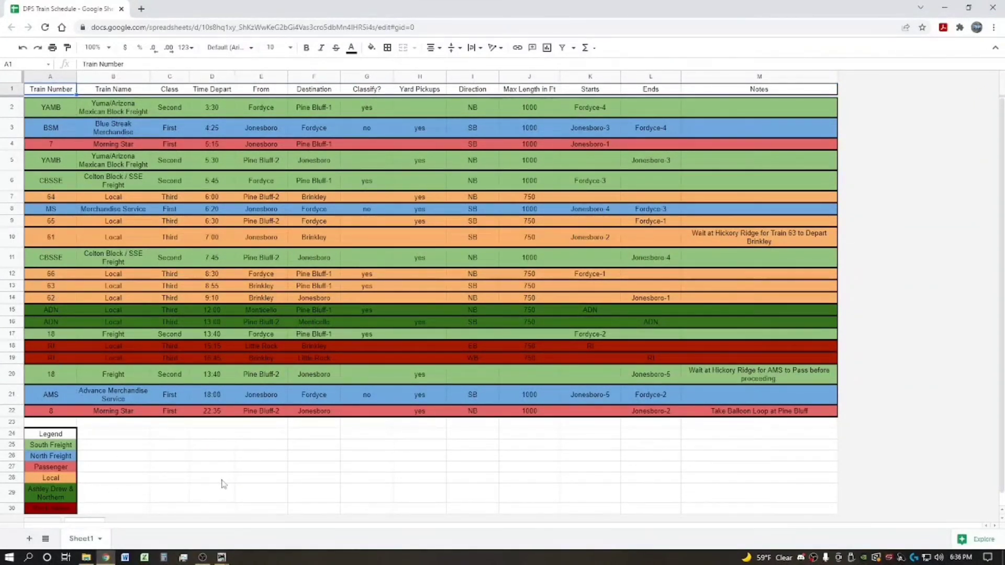
pyautogui.moveTo(106, 558)
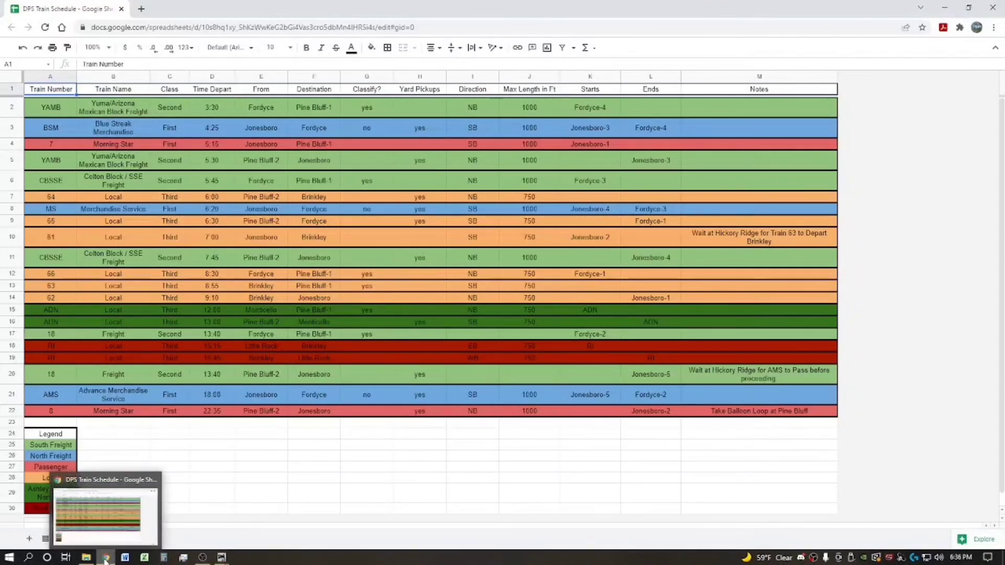